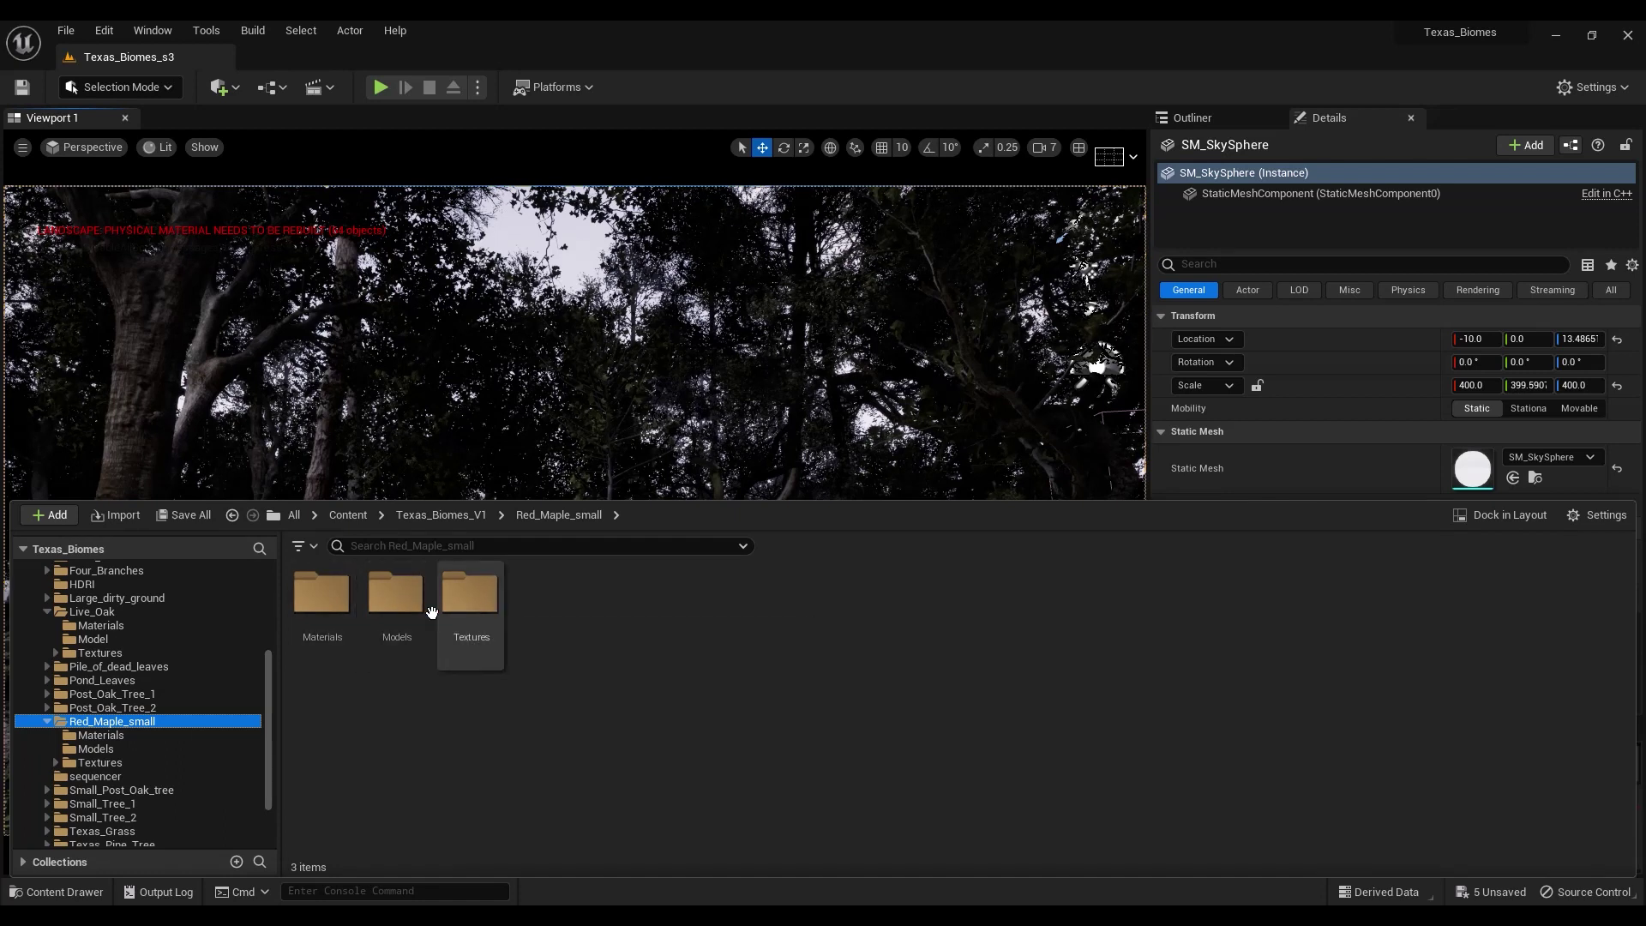
# Step: Browse to Red_Maple_small Textures > Leaves > Leaf1 and select the opacity texture
pyautogui.doubleClick(470, 592)
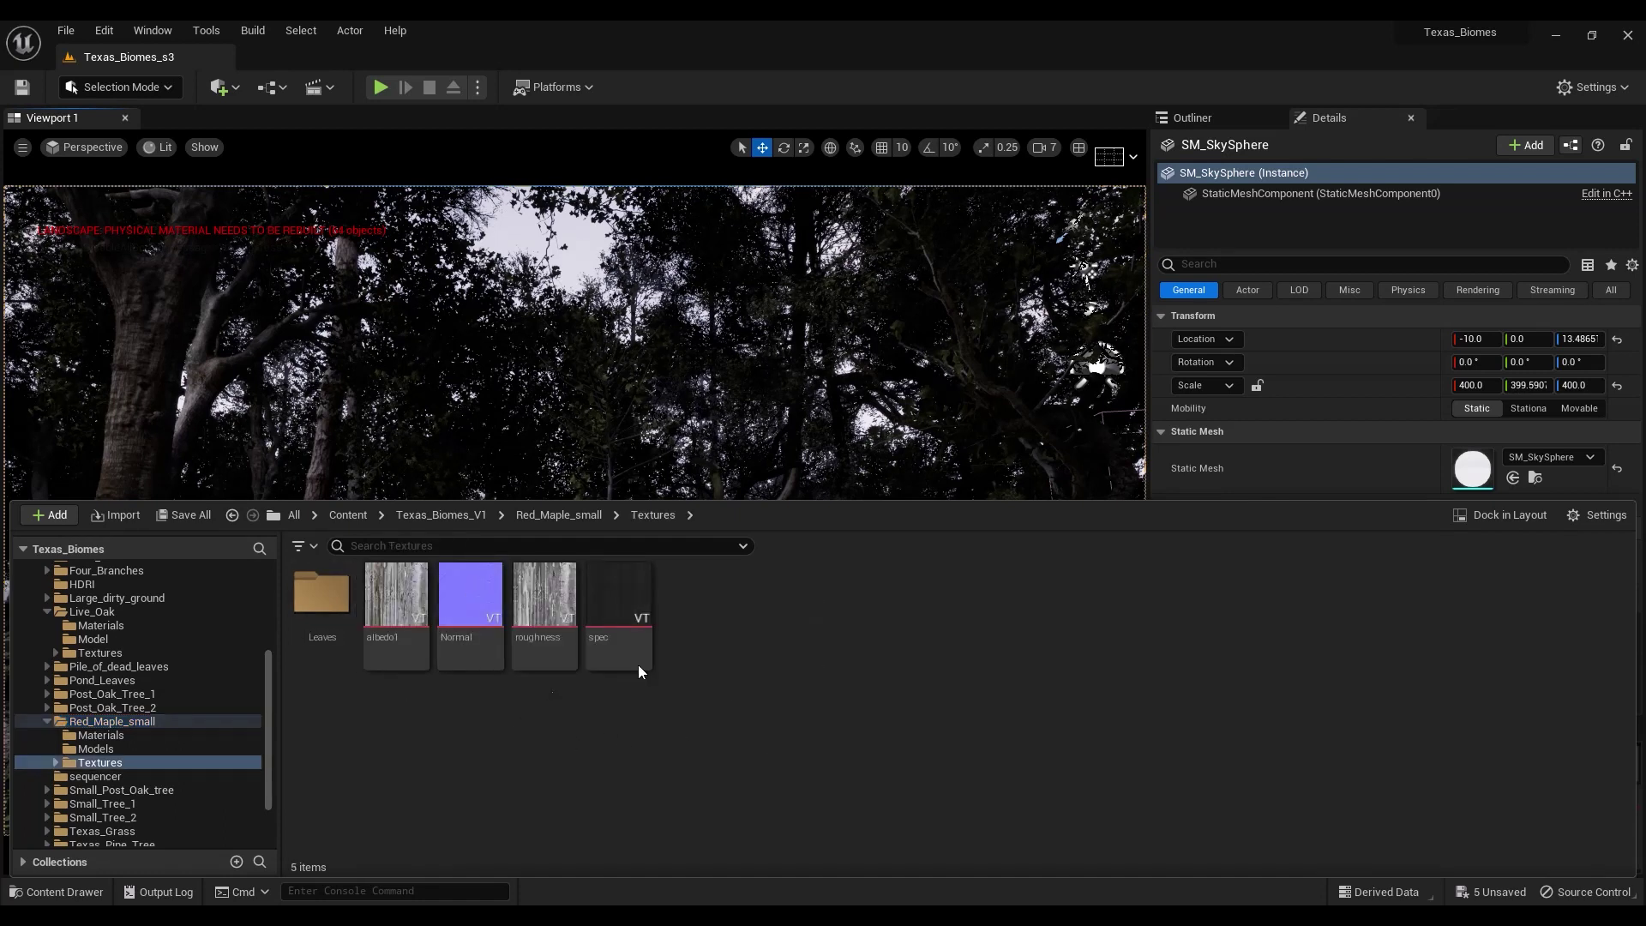
pyautogui.doubleClick(302, 611)
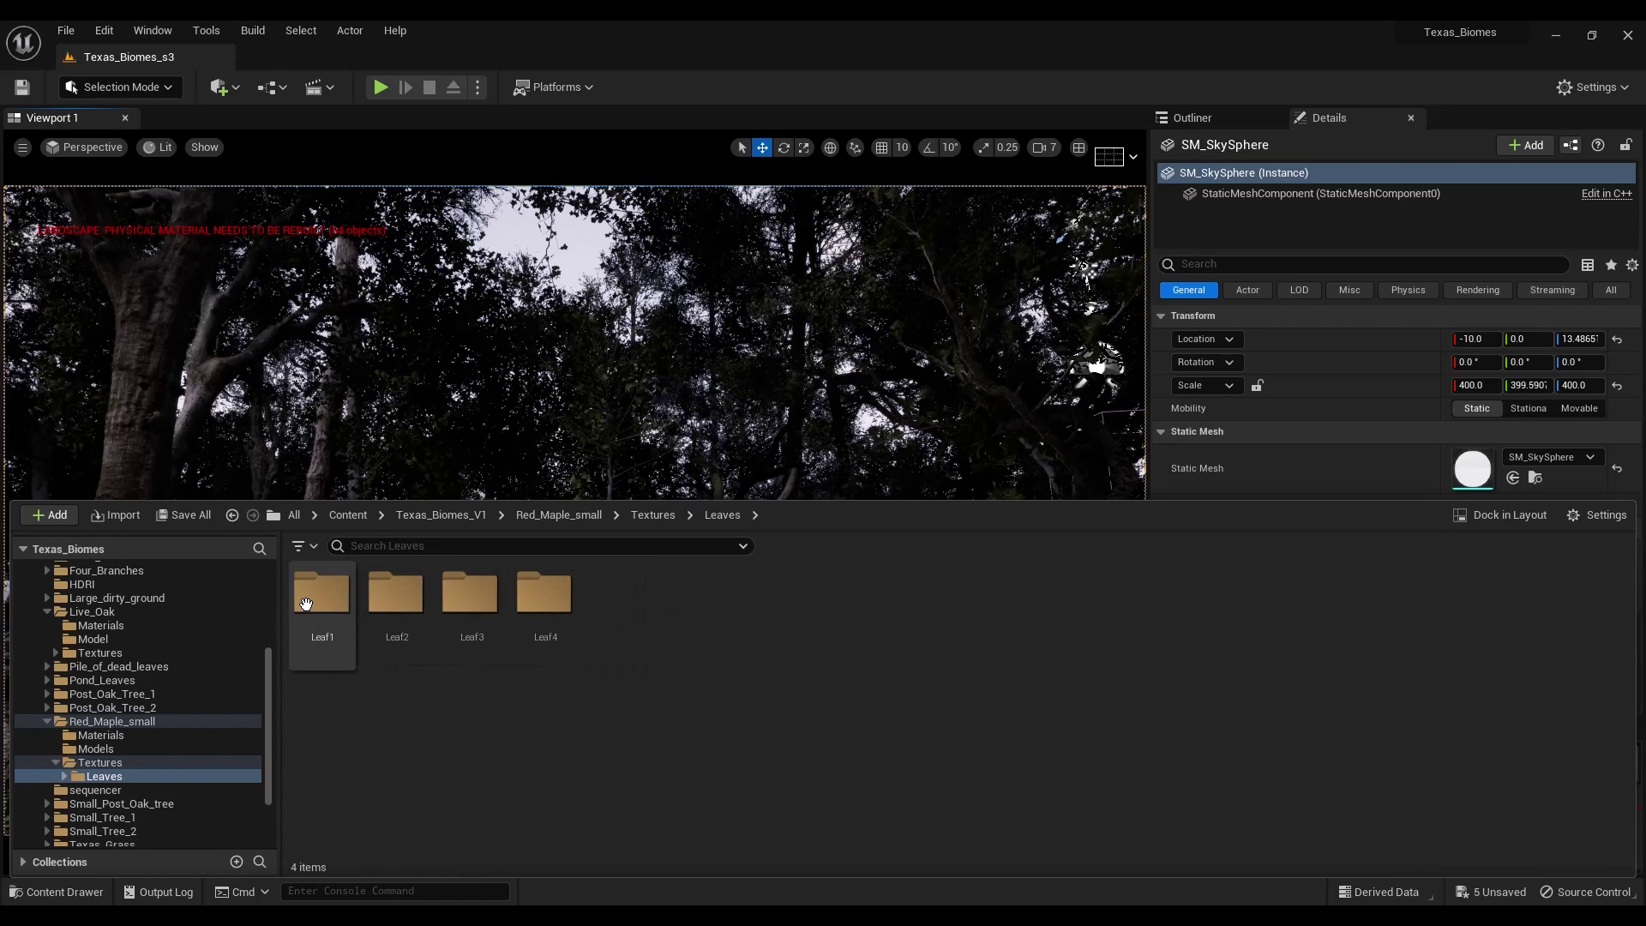
pyautogui.doubleClick(335, 610)
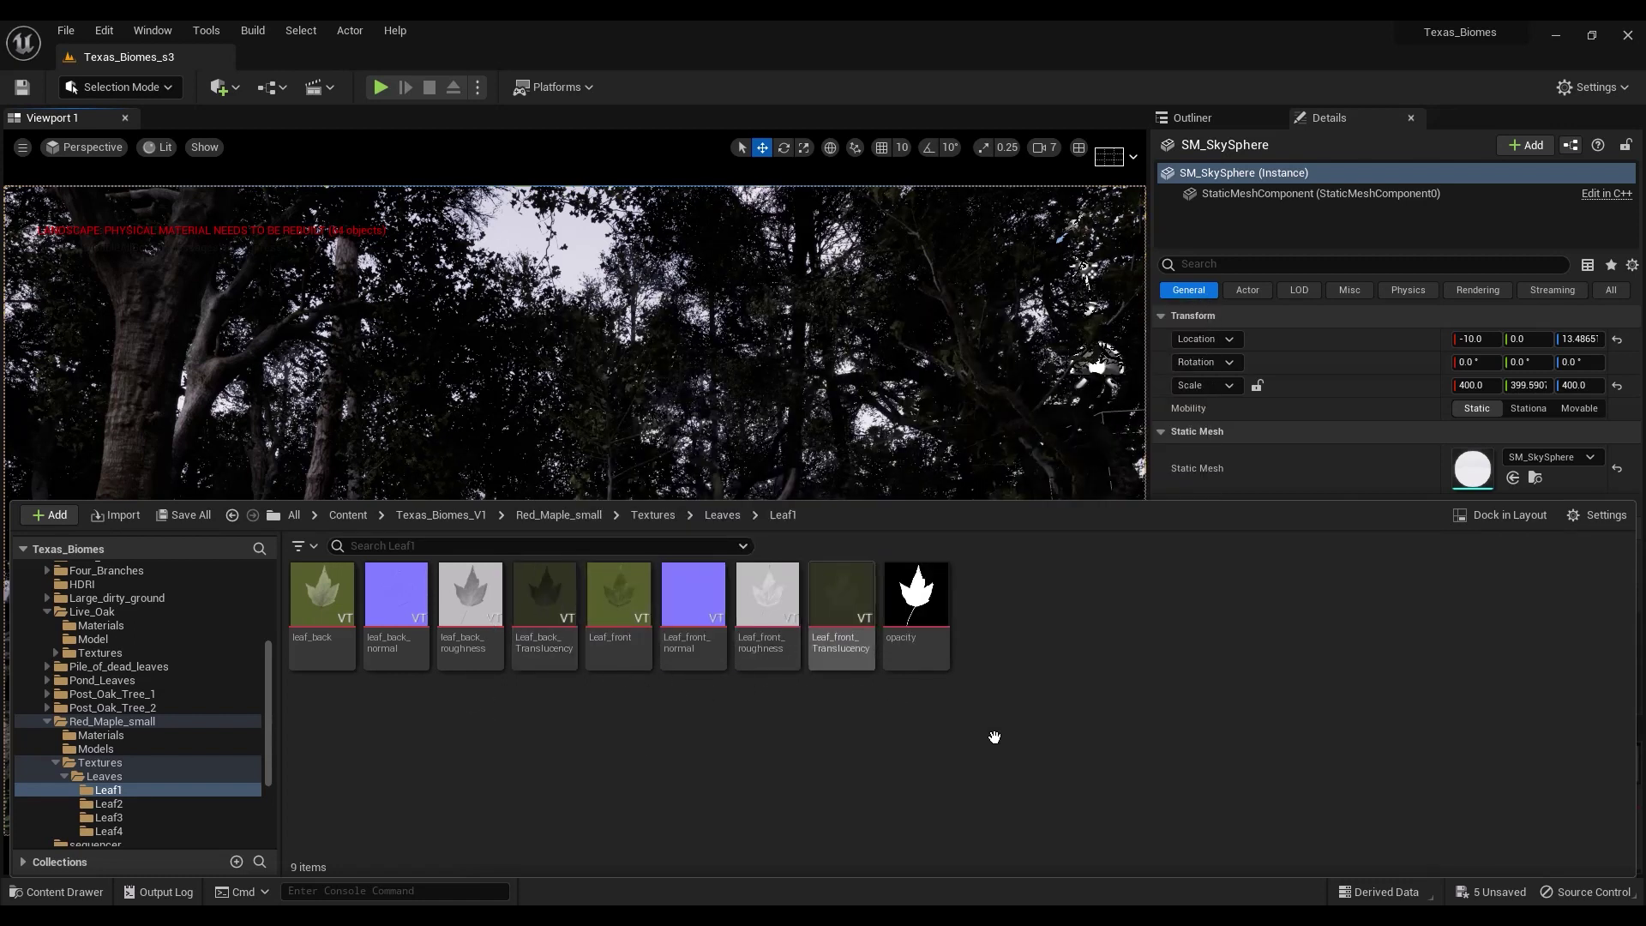
pyautogui.click(917, 598)
# Step: Open the 8192x8192 DXT1 opacity texture and check that Virtual Texture Streaming is off
pyautogui.doubleClick(917, 597)
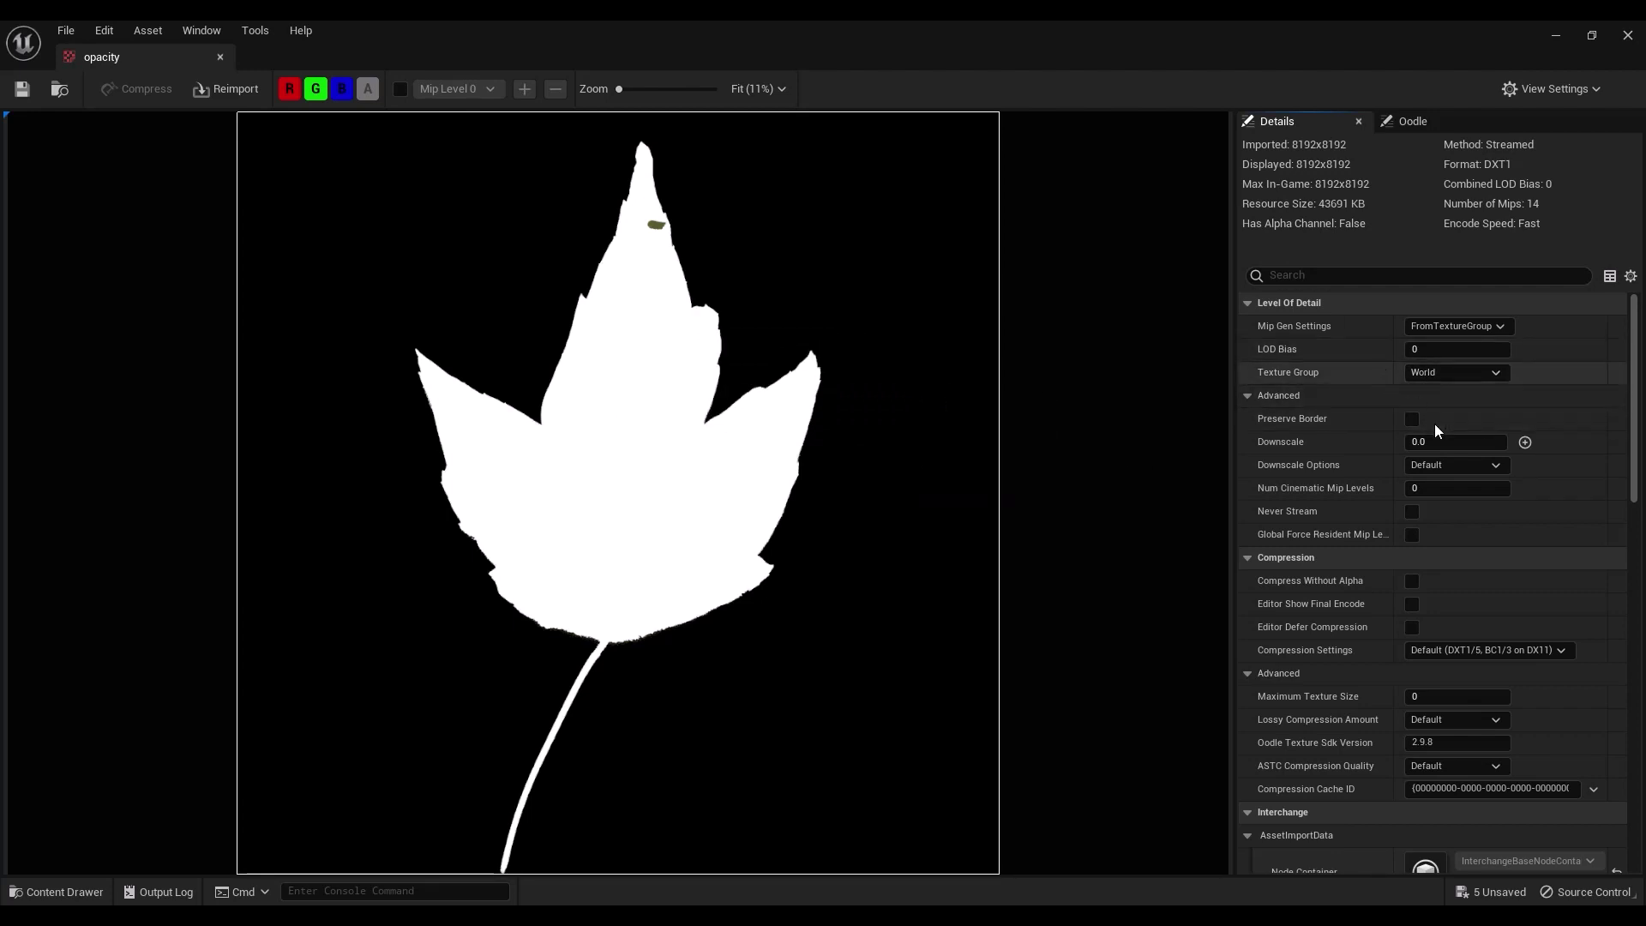
pyautogui.scroll(-4, 1376, 410)
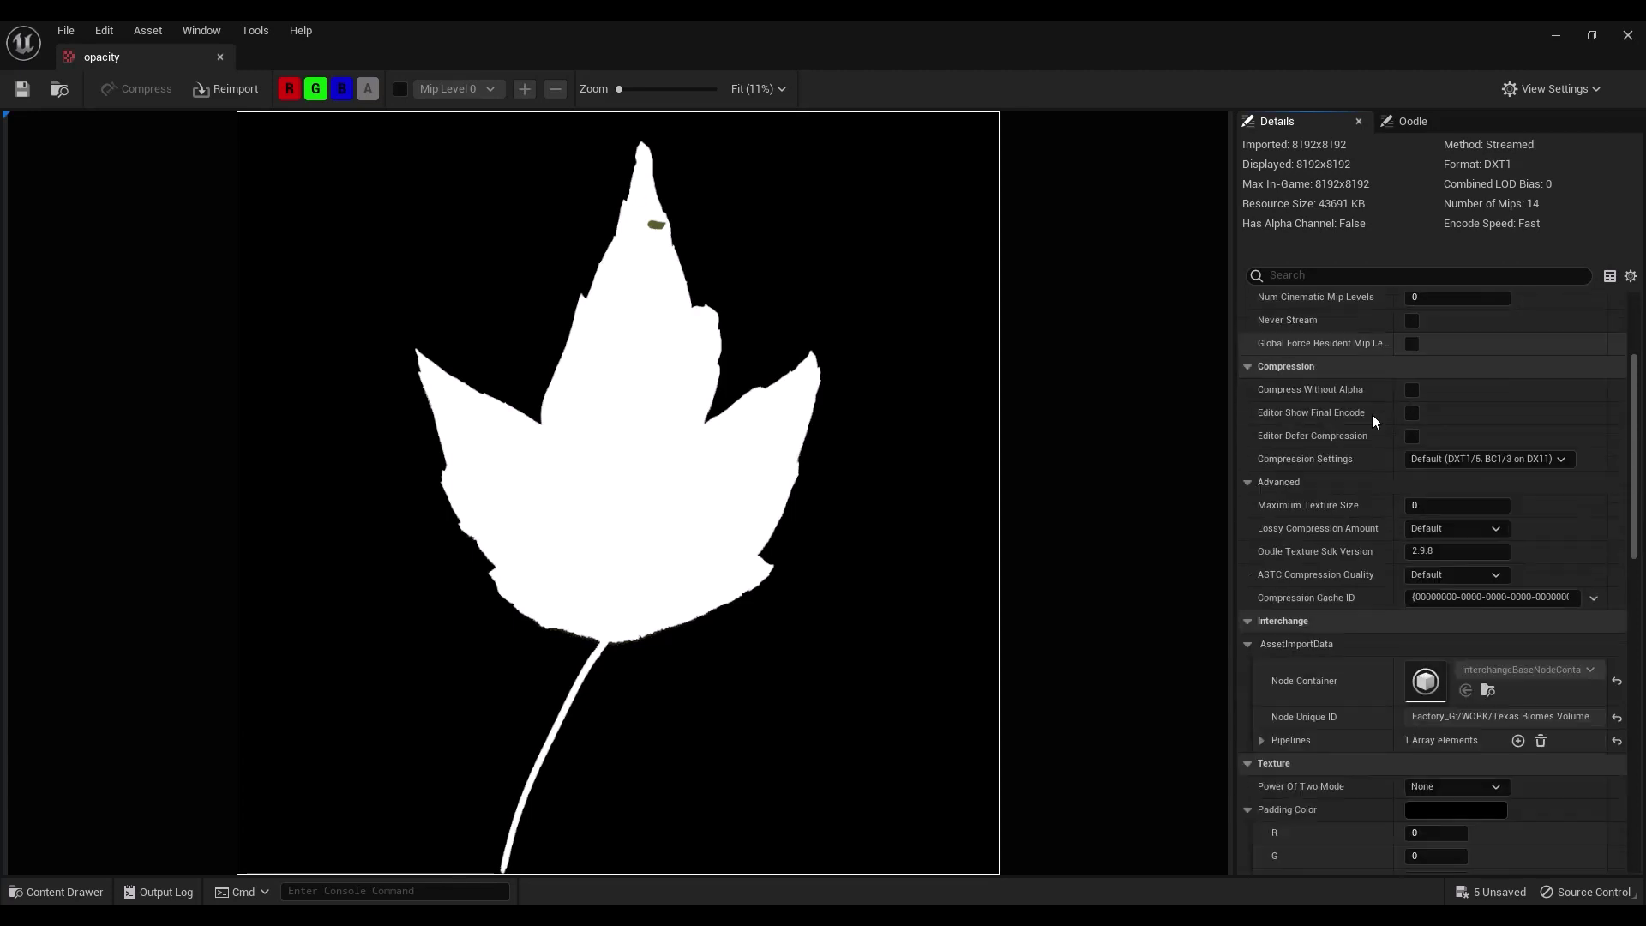
pyautogui.scroll(-6, 1372, 420)
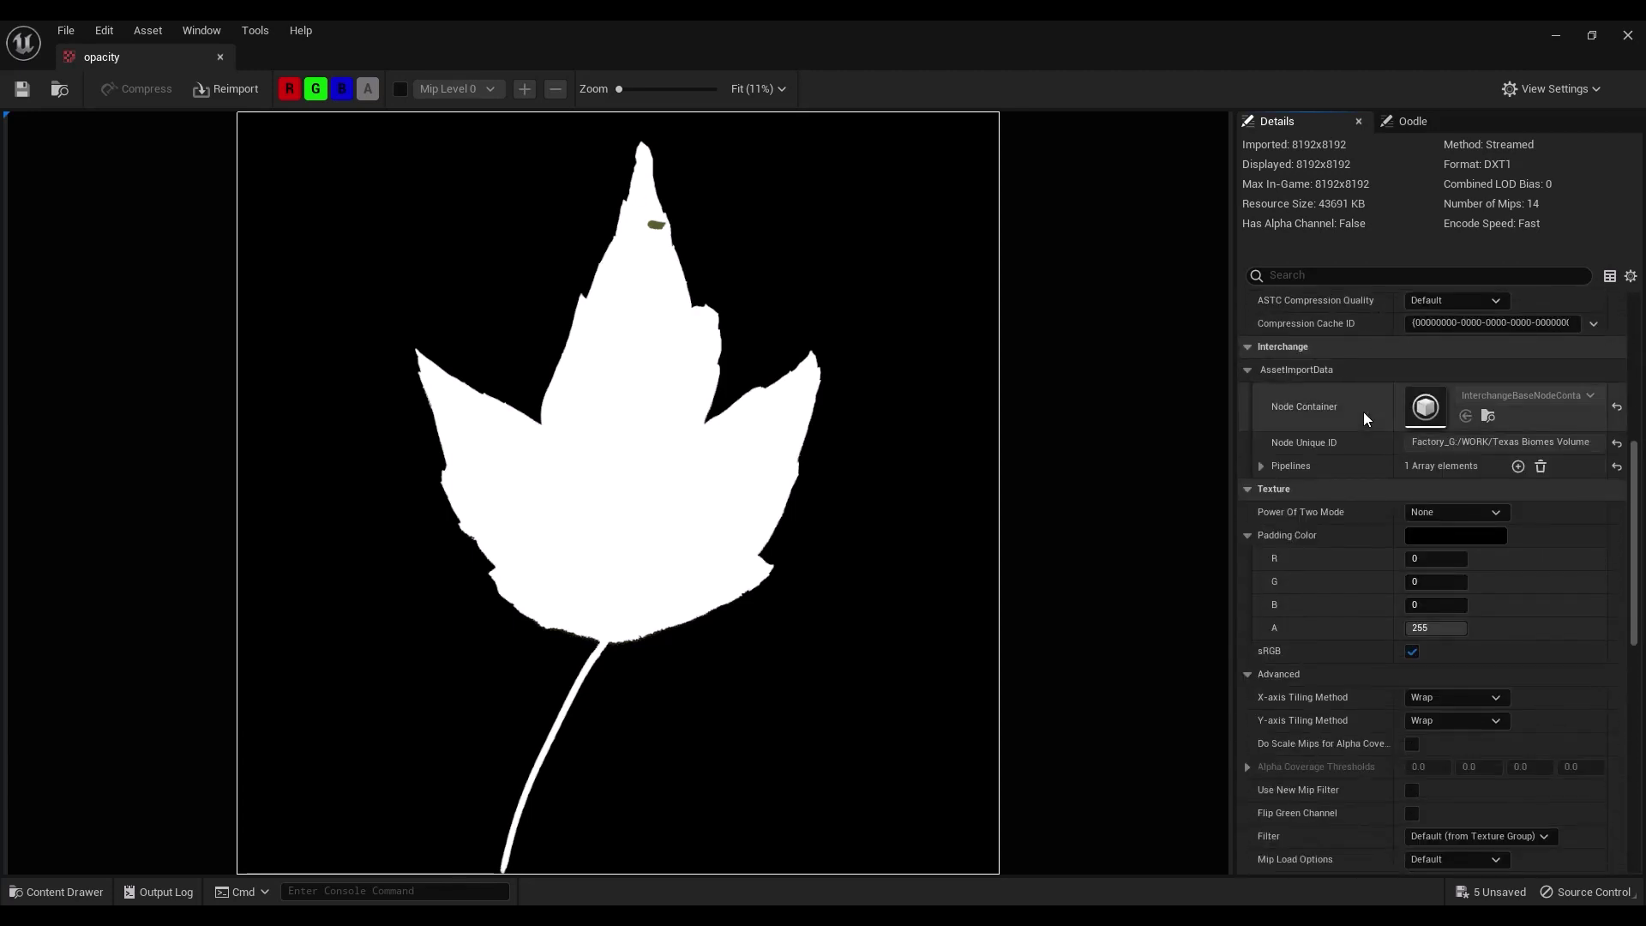
pyautogui.scroll(-4, 1361, 429)
pyautogui.scroll(1, 1352, 558)
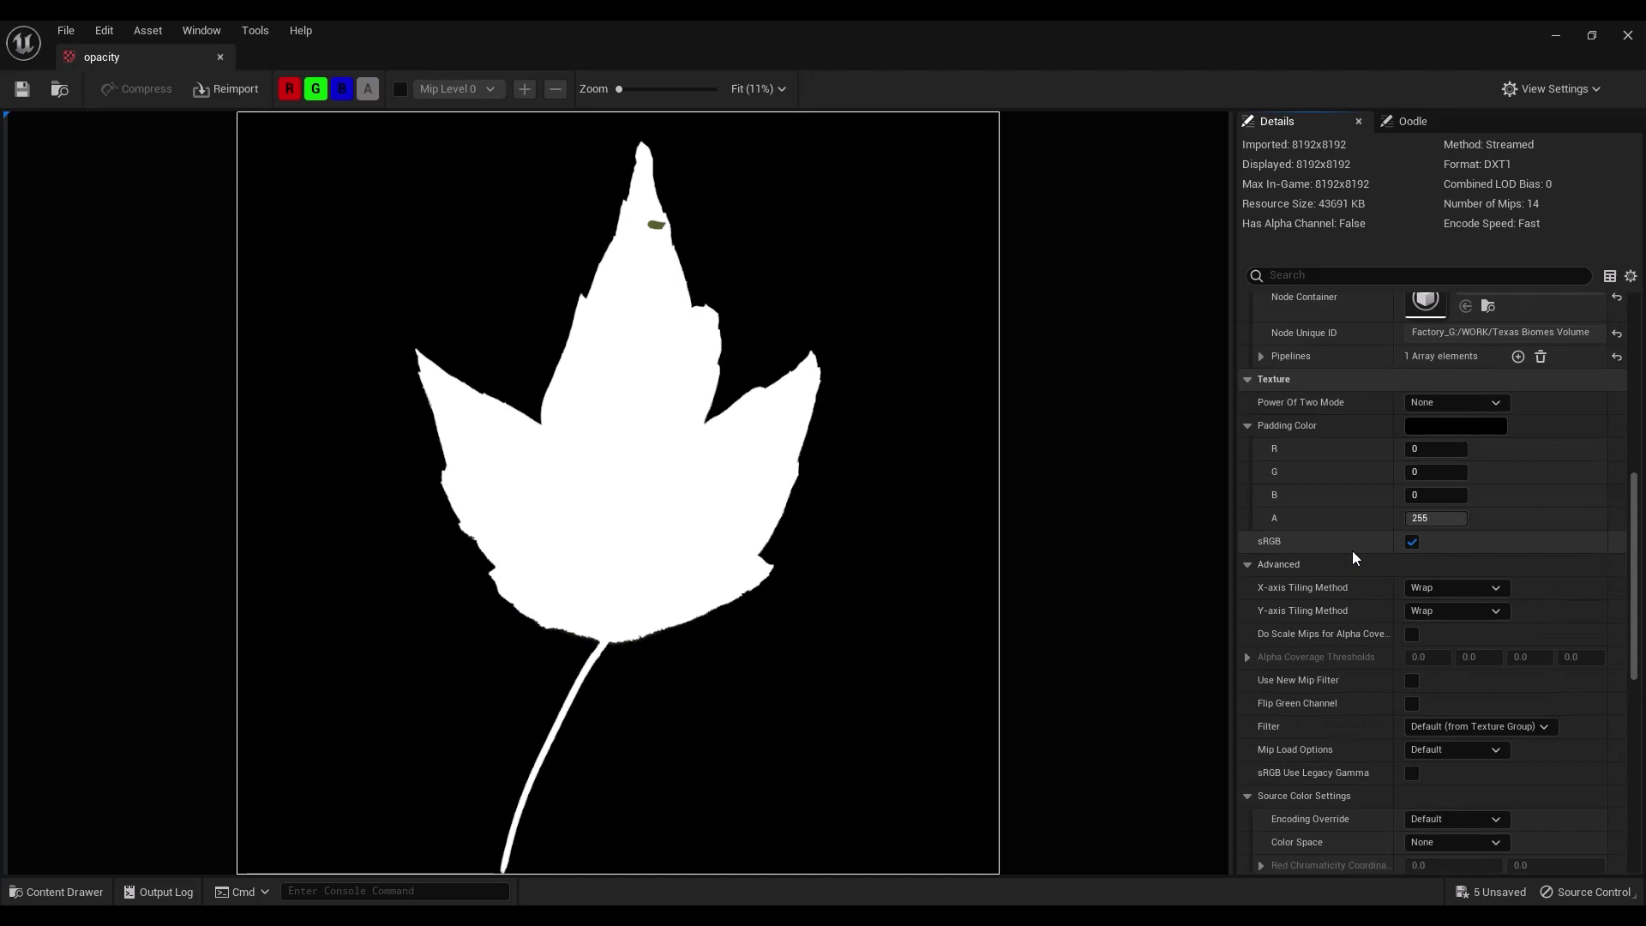
pyautogui.scroll(9, 1353, 559)
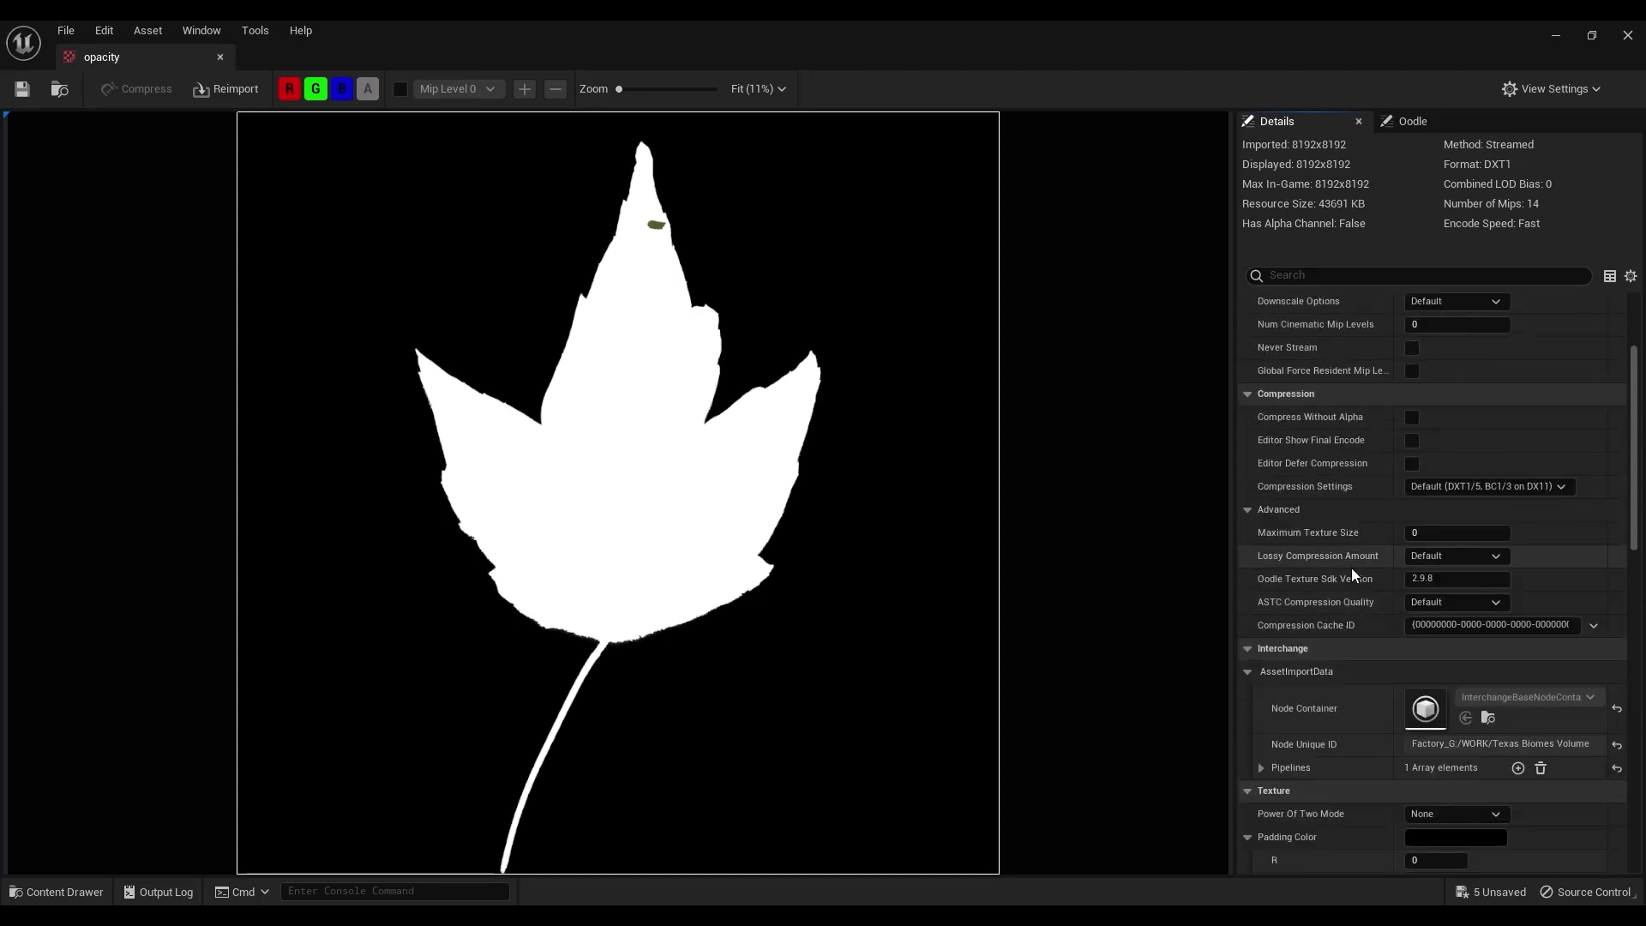
pyautogui.scroll(4, 1352, 568)
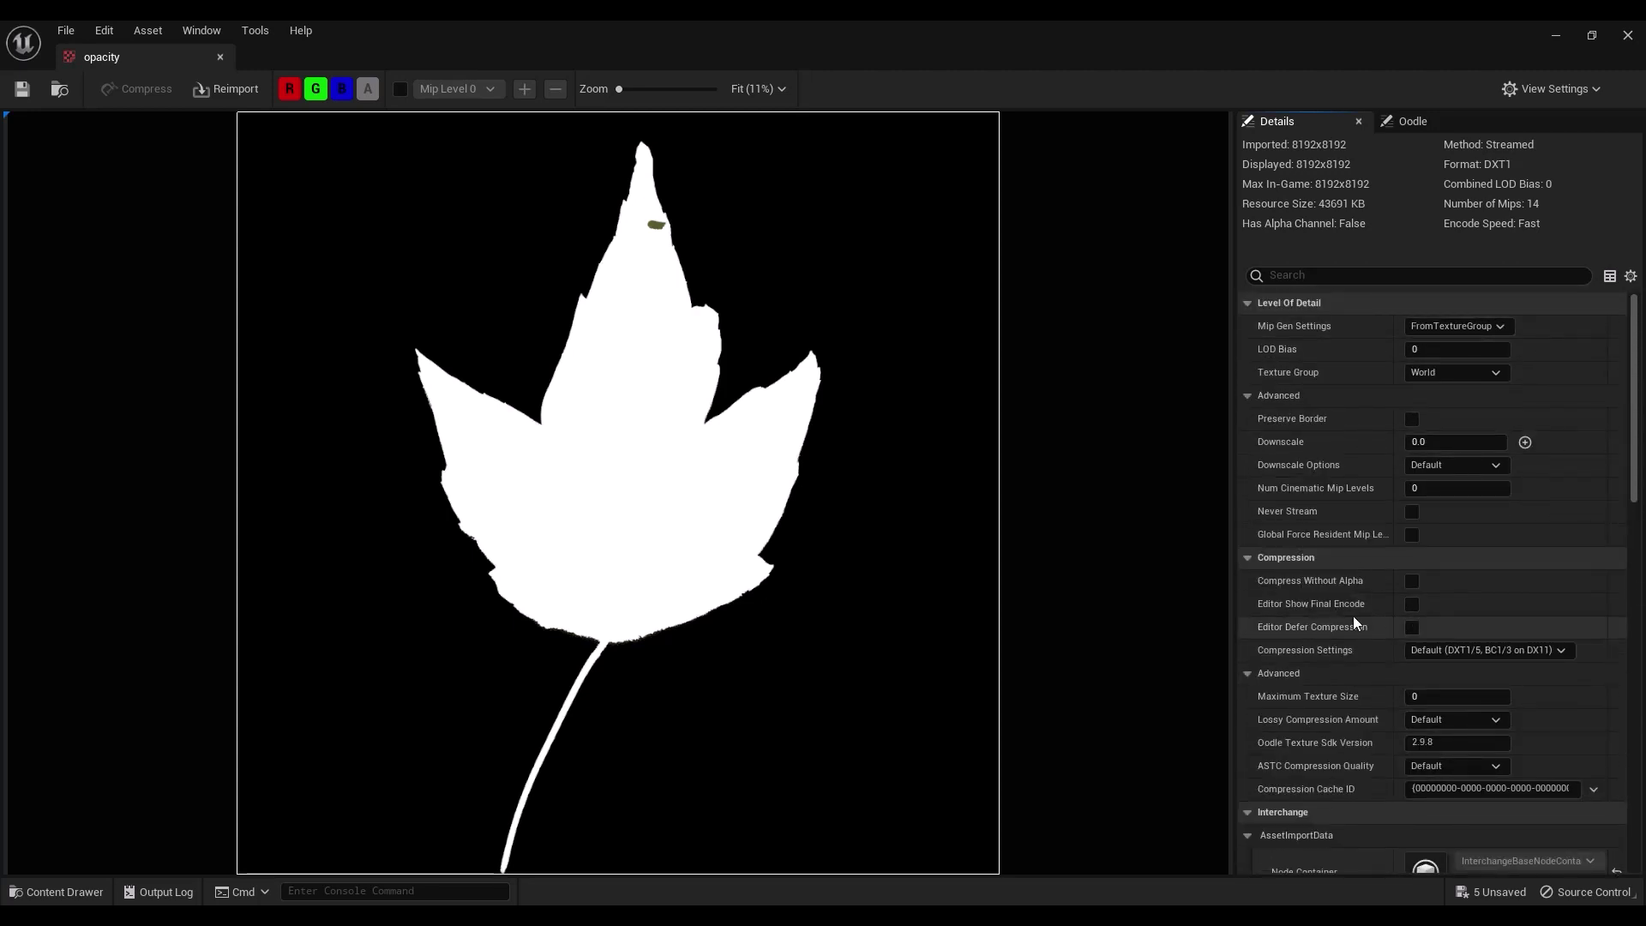
pyautogui.scroll(-3, 1360, 583)
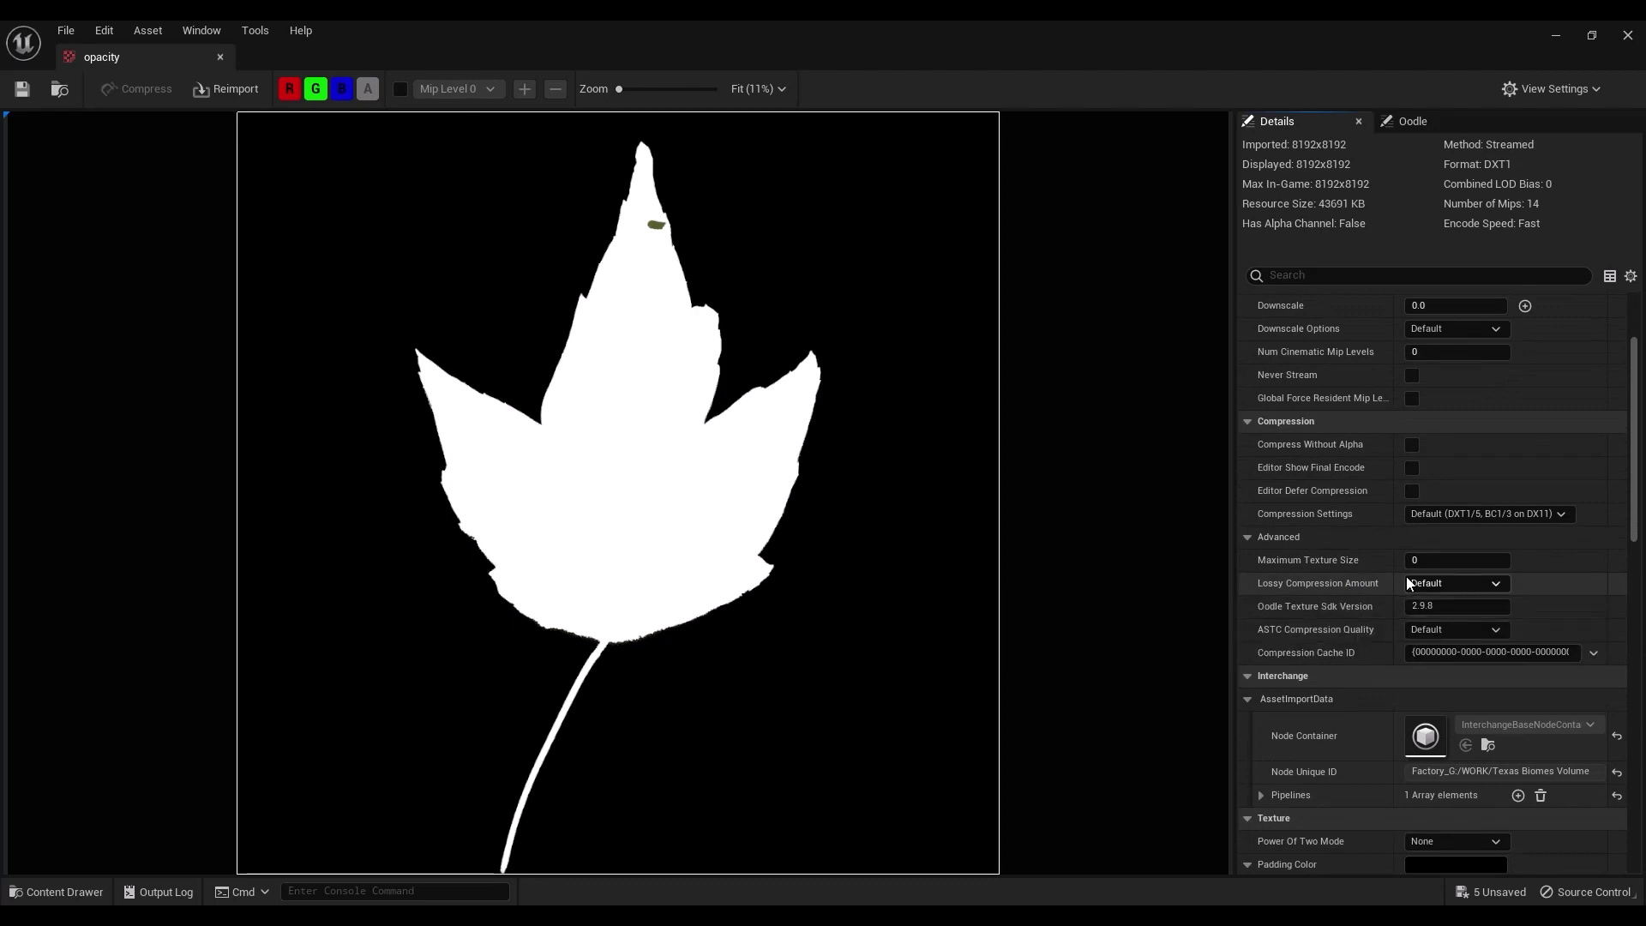
pyautogui.scroll(-6, 1361, 592)
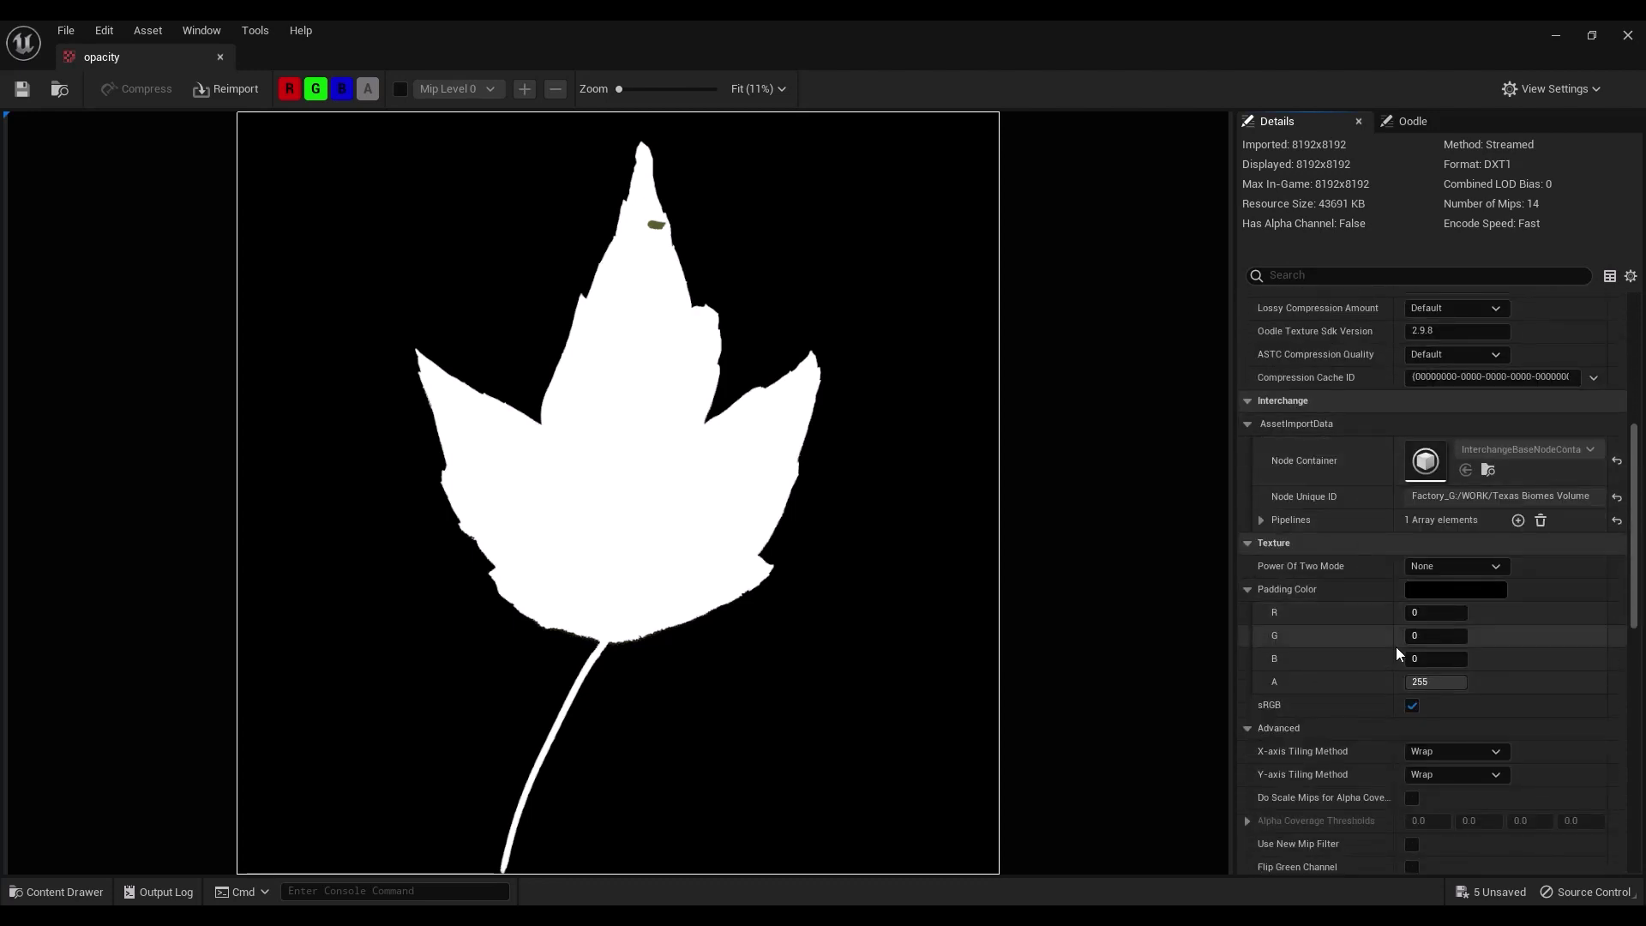
pyautogui.scroll(-3, 1372, 655)
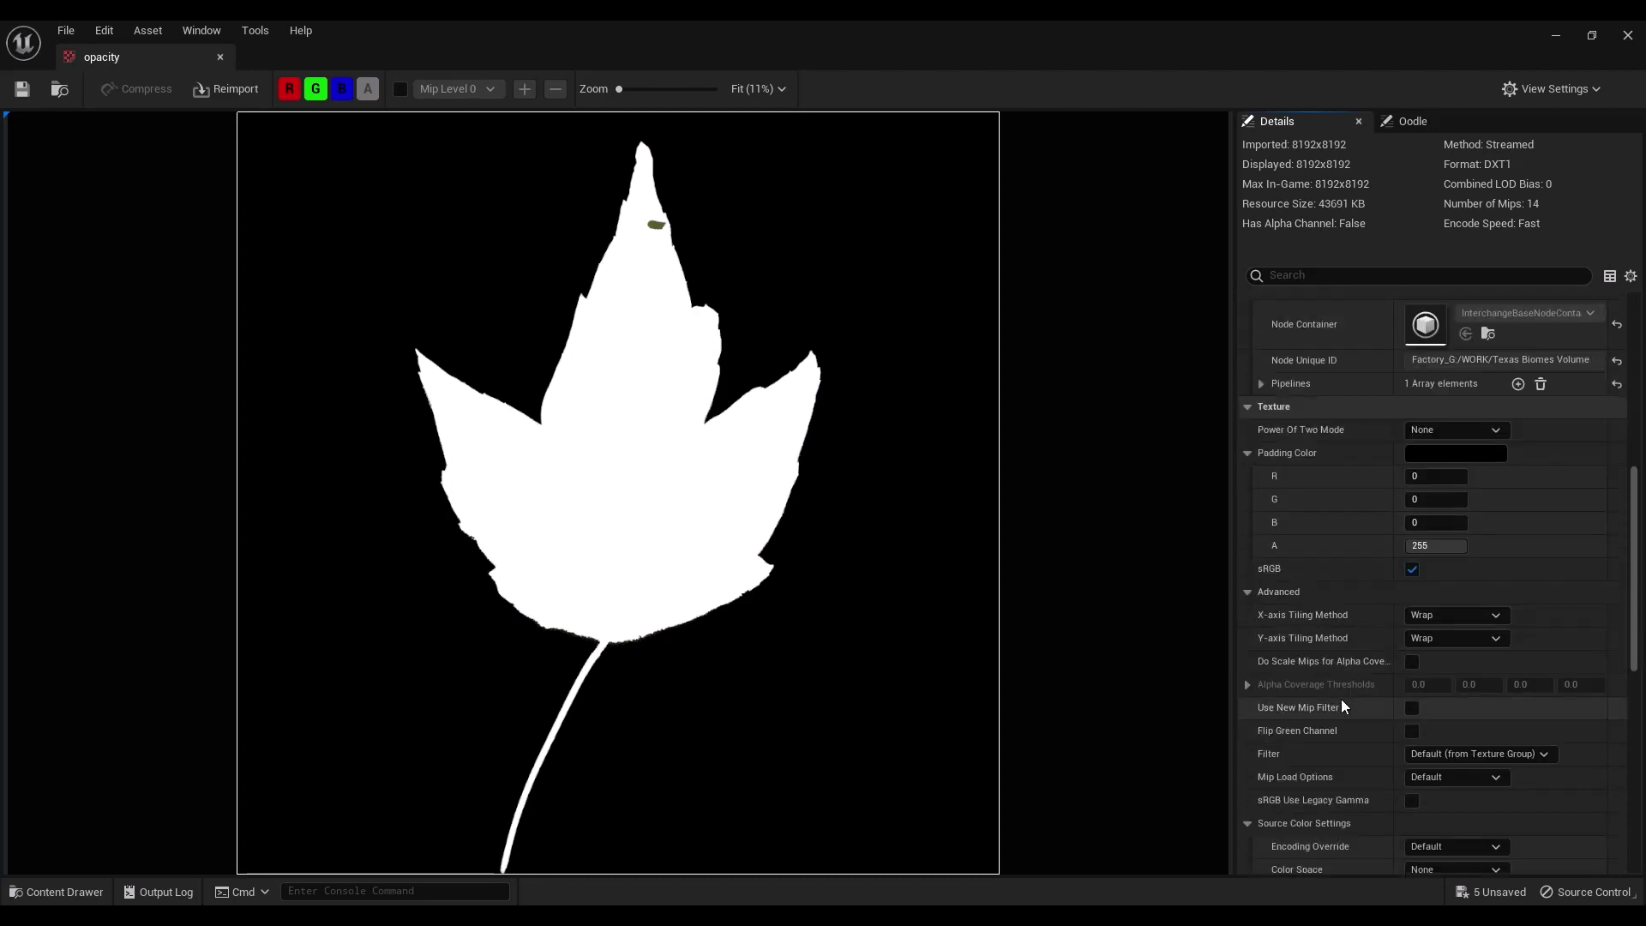
pyautogui.scroll(-6, 1343, 705)
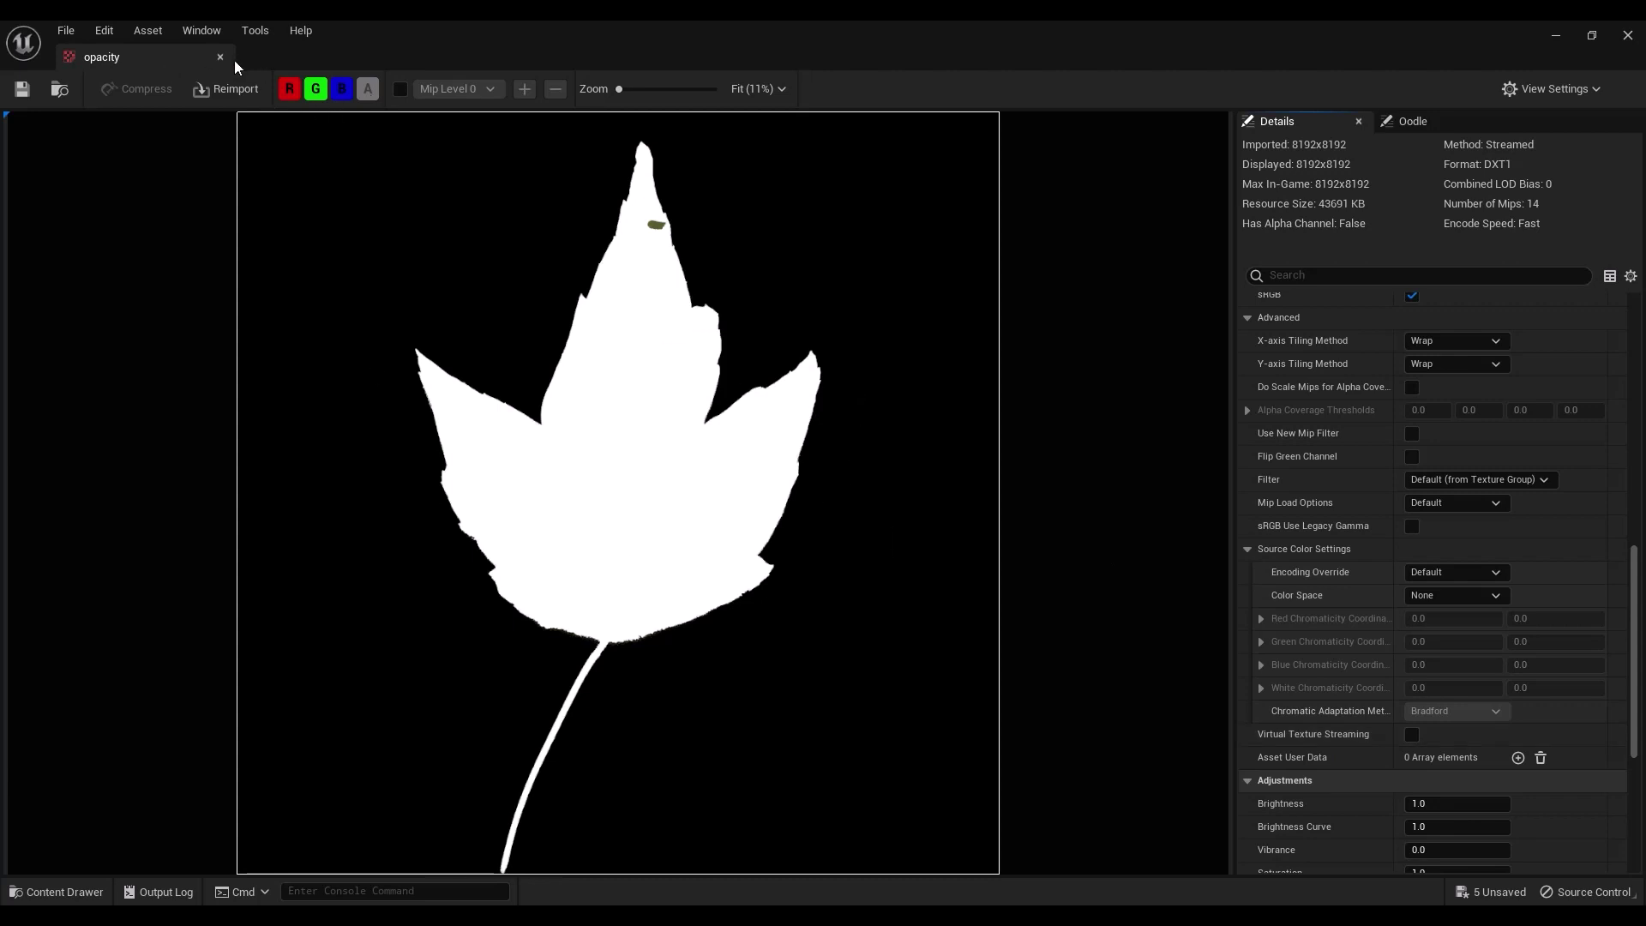
# Step: Open the red_maple_leaf1 material from the Red_Maple_small Materials folder in the Content Drawer
pyautogui.hotkey('ctrl', 'space')
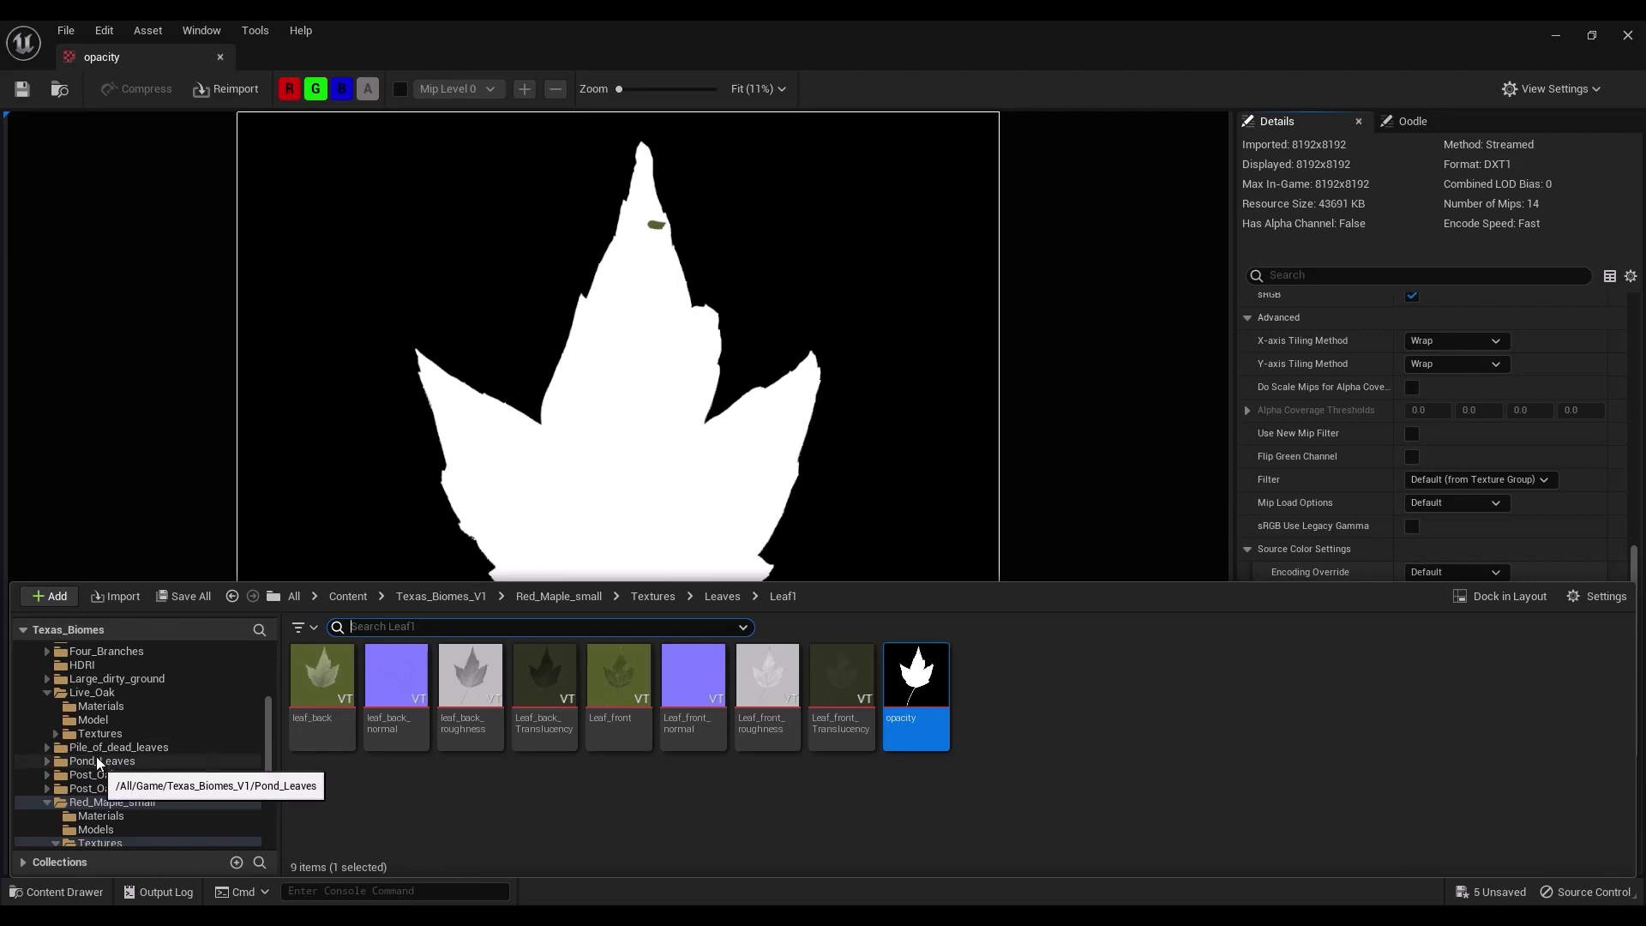
pyautogui.scroll(2, 98, 767)
pyautogui.scroll(3, 99, 777)
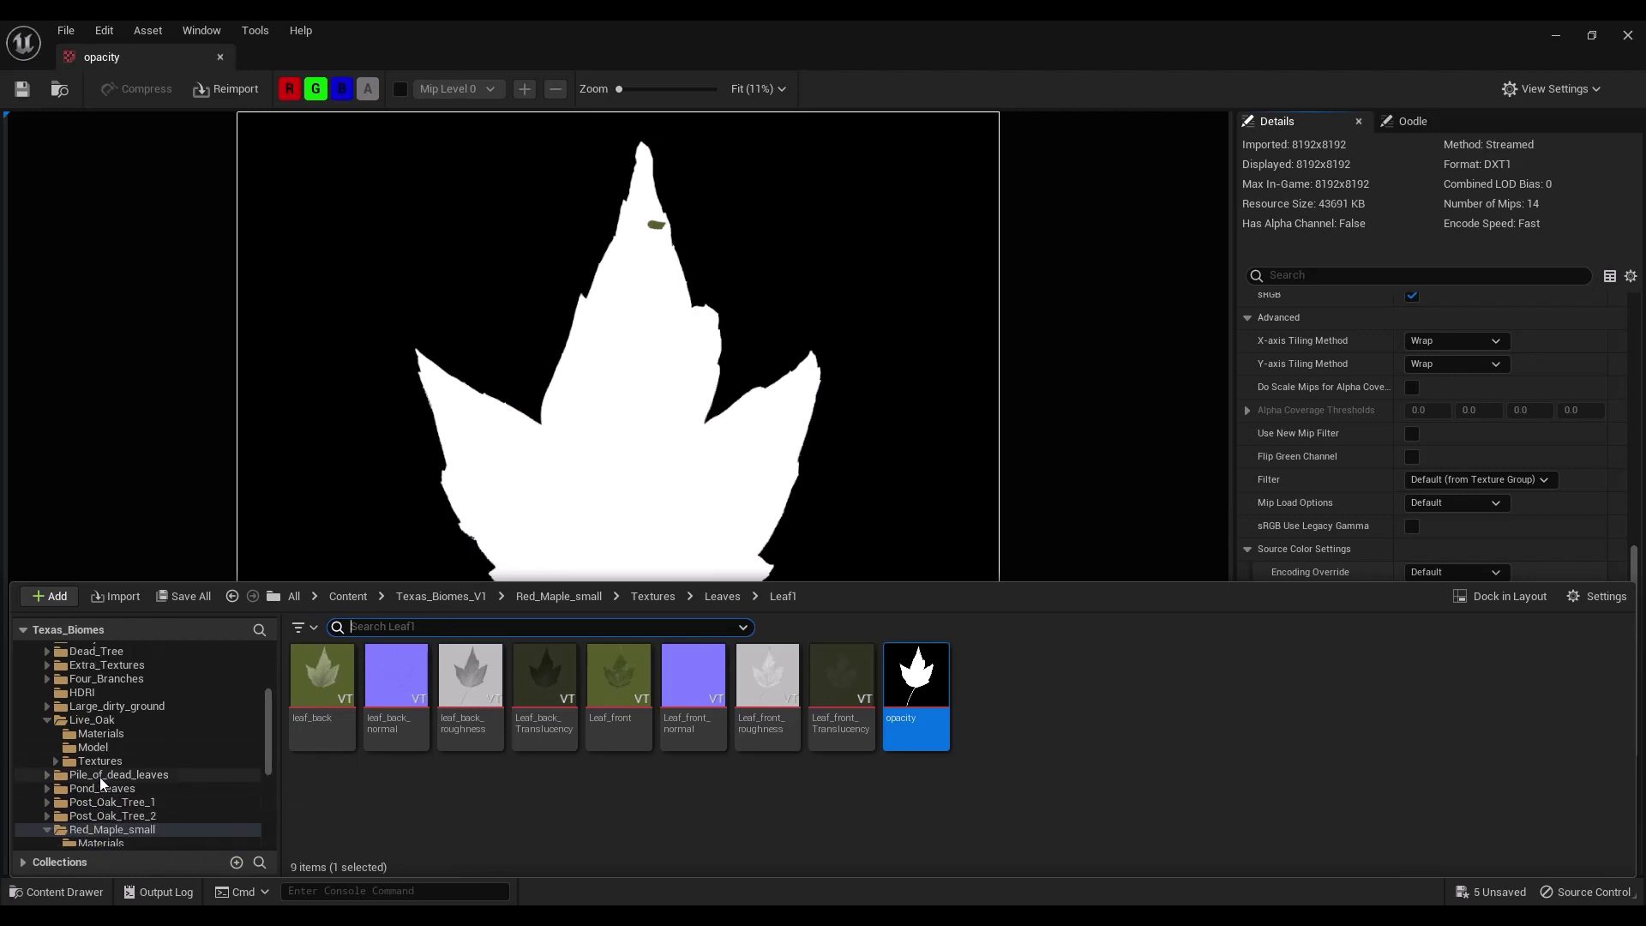
pyautogui.scroll(-2, 131, 775)
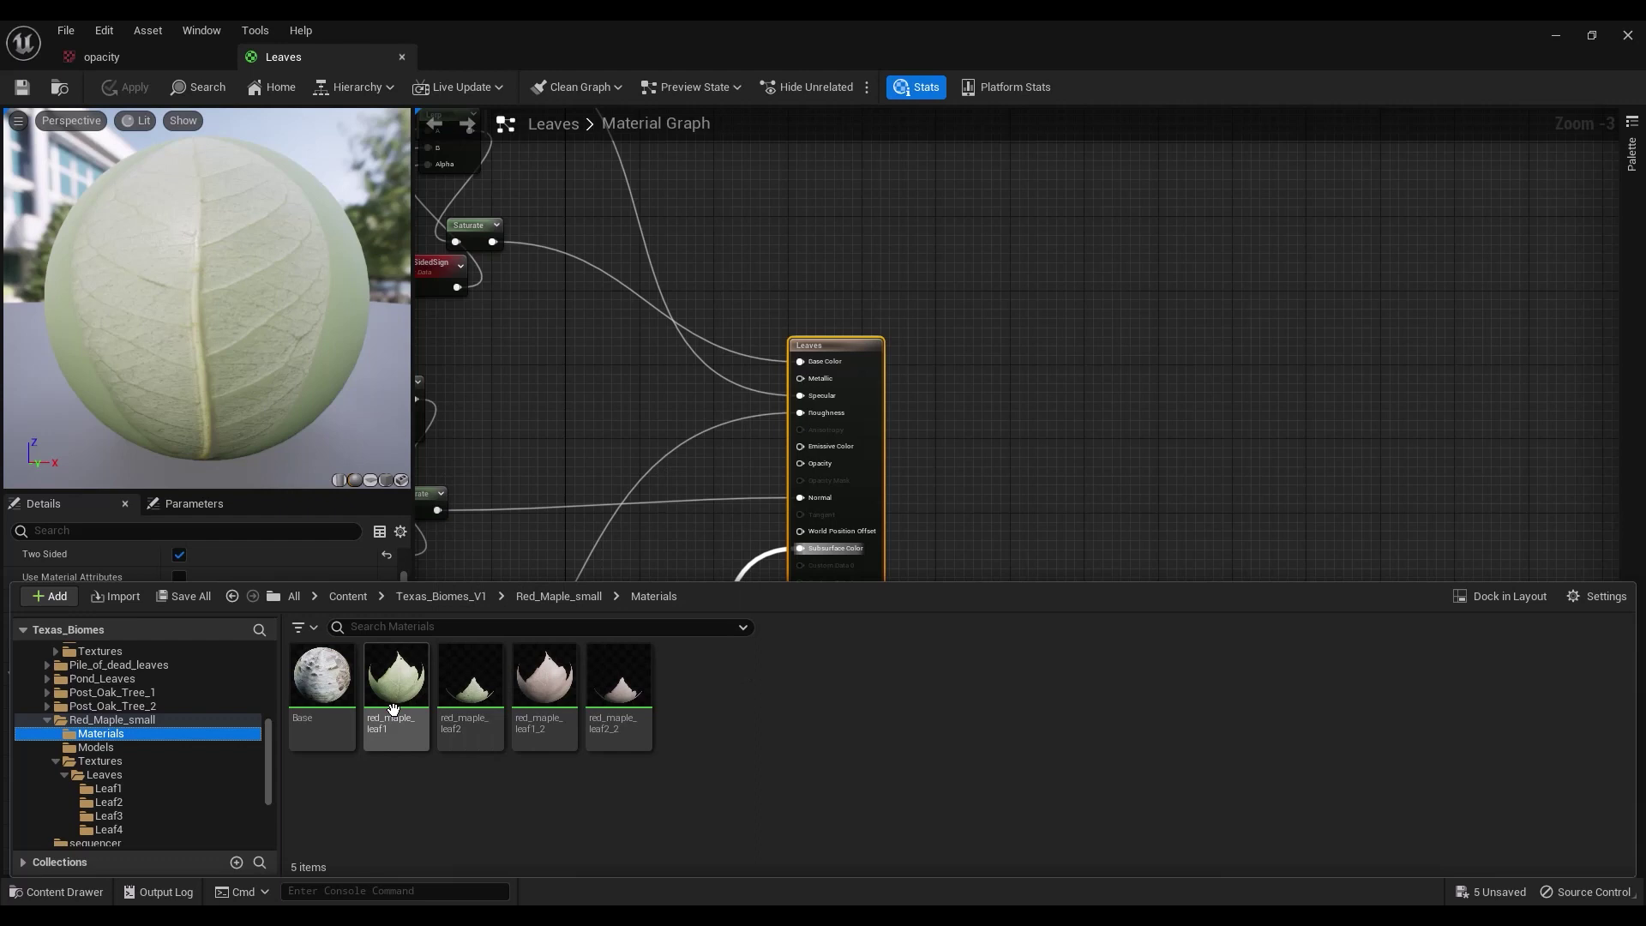
pyautogui.doubleClick(393, 684)
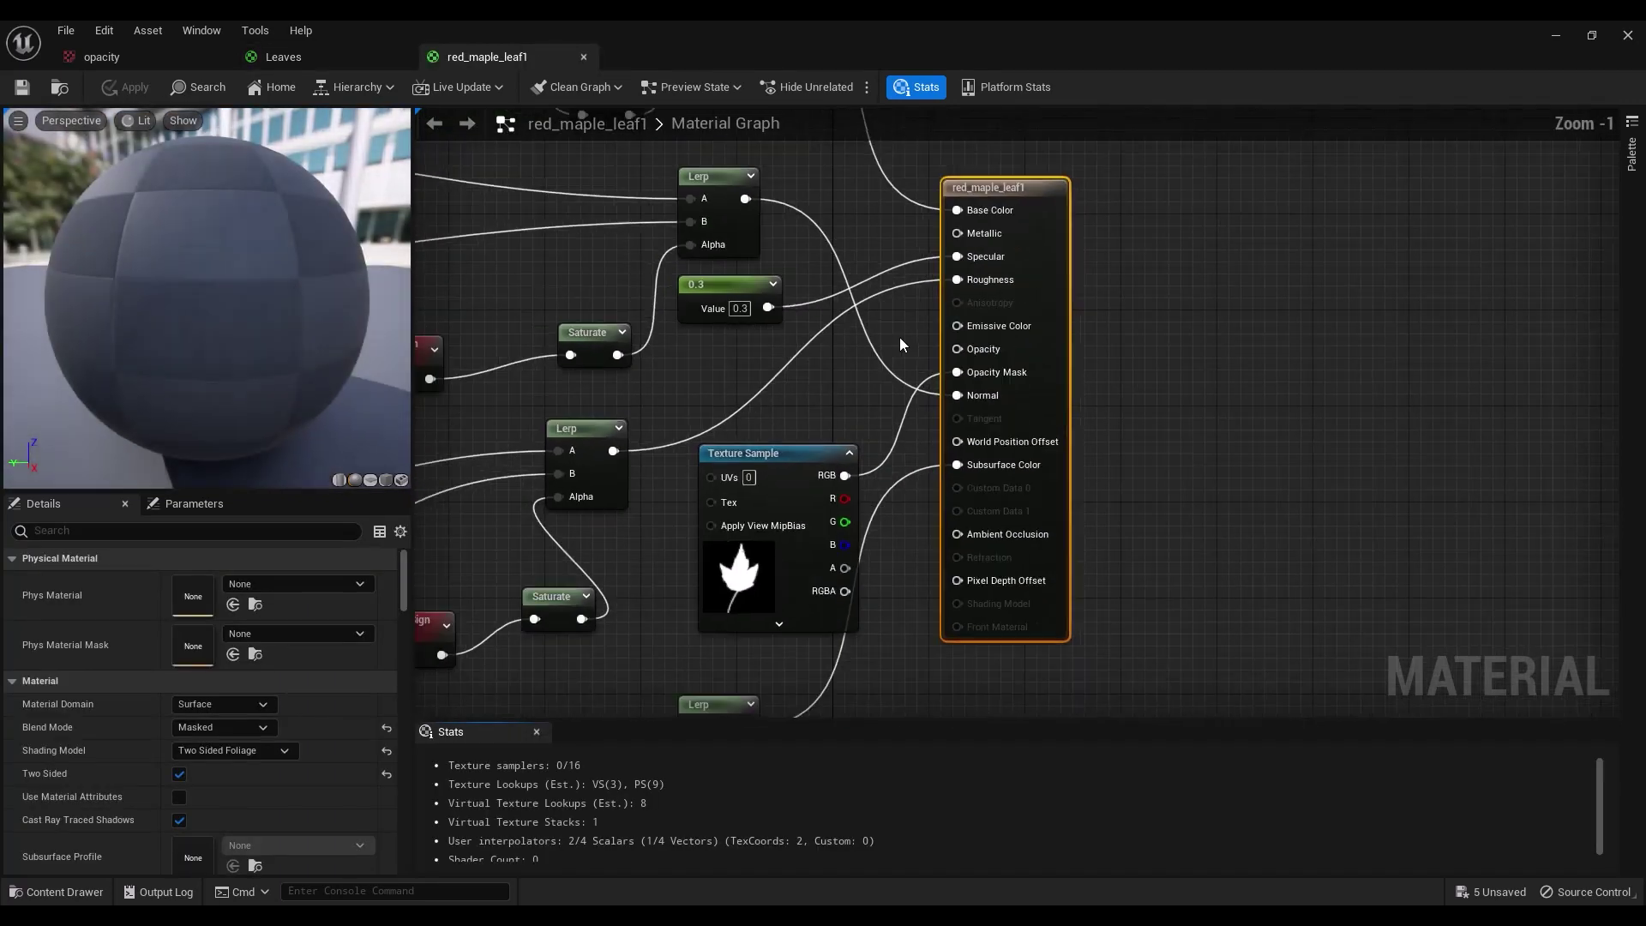
# Step: Select the Texture Sample node to confirm it samples the opacity texture
pyautogui.click(734, 492)
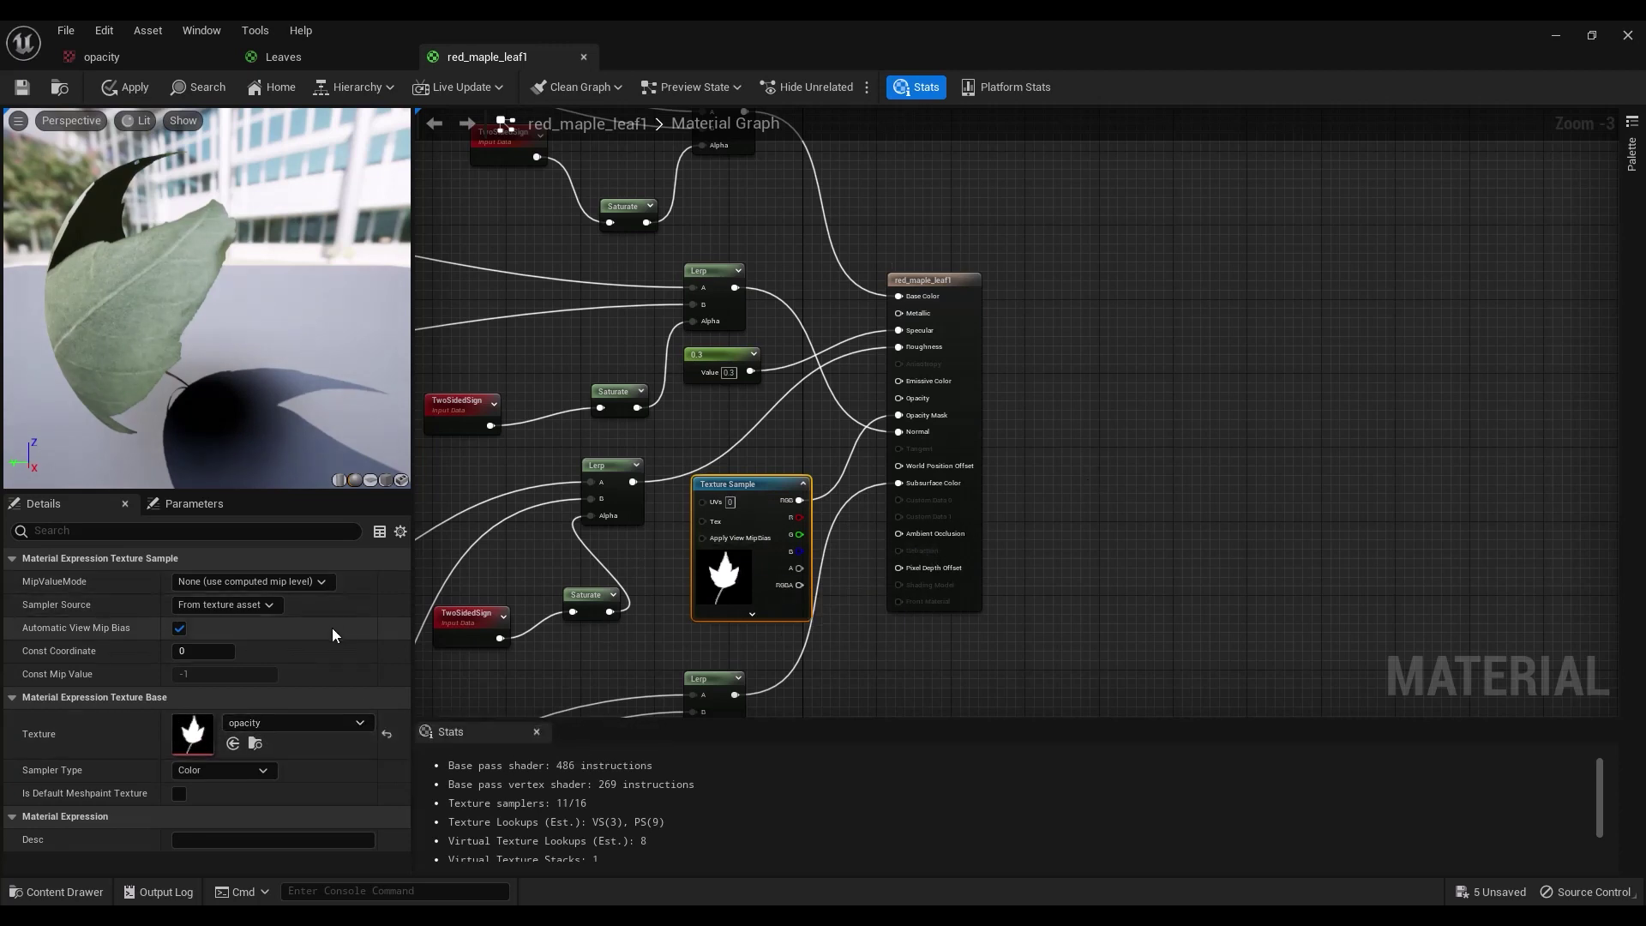
pyautogui.scroll(1, 662, 504)
pyautogui.scroll(-1, 662, 504)
pyautogui.scroll(-7, 662, 504)
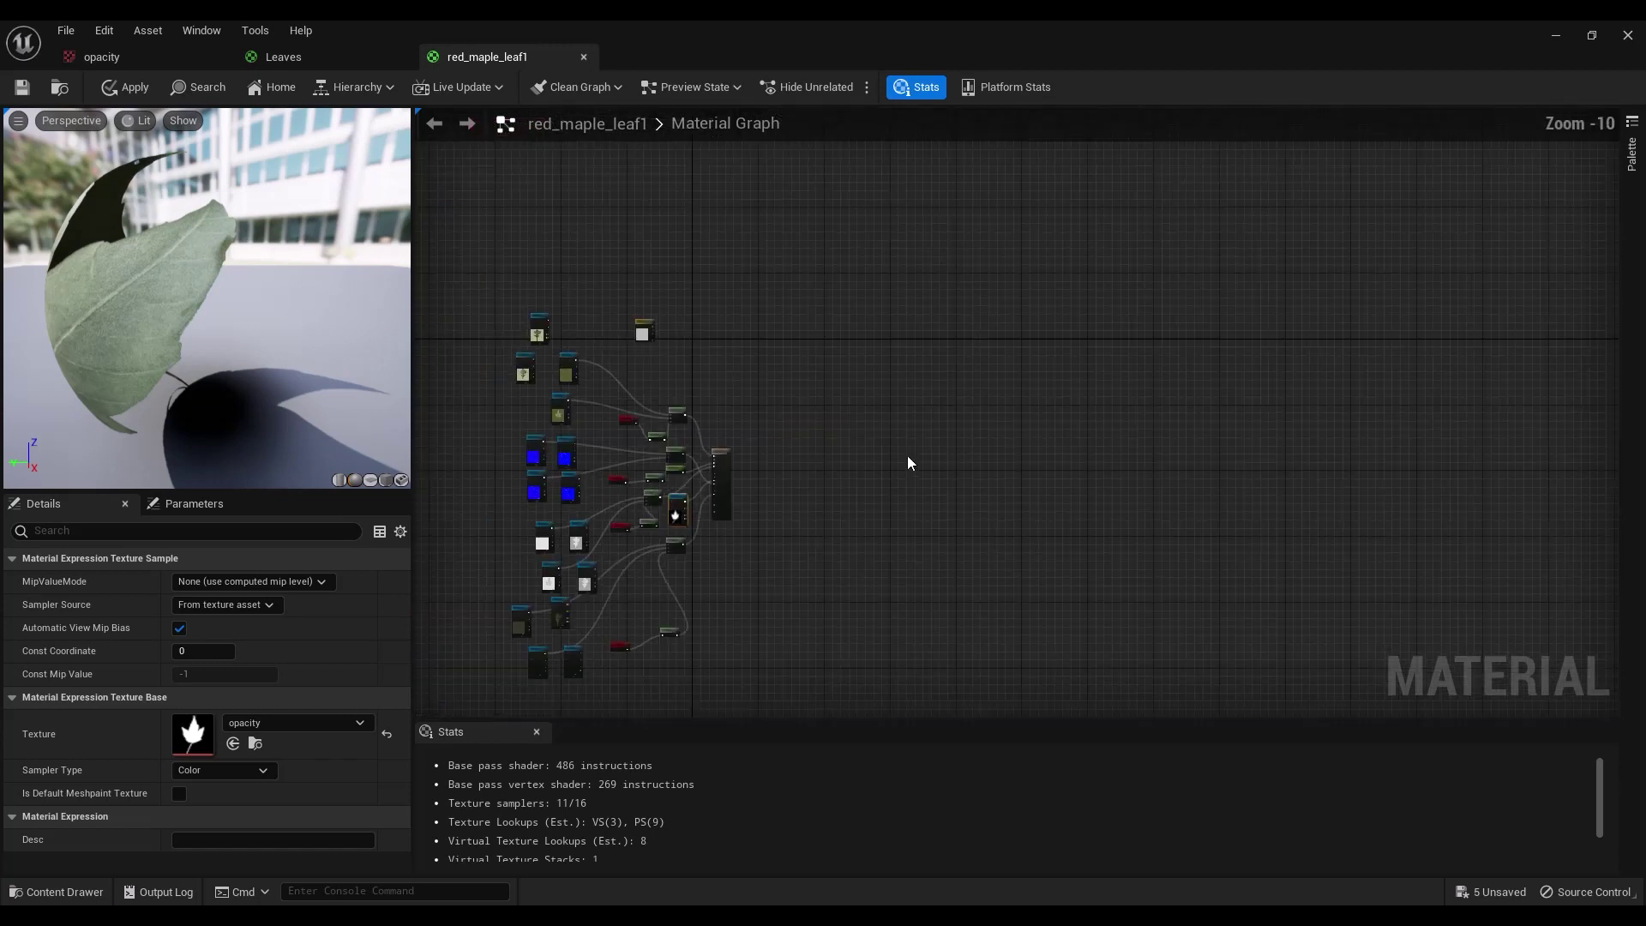
pyautogui.scroll(2, 884, 405)
pyautogui.scroll(5, 816, 454)
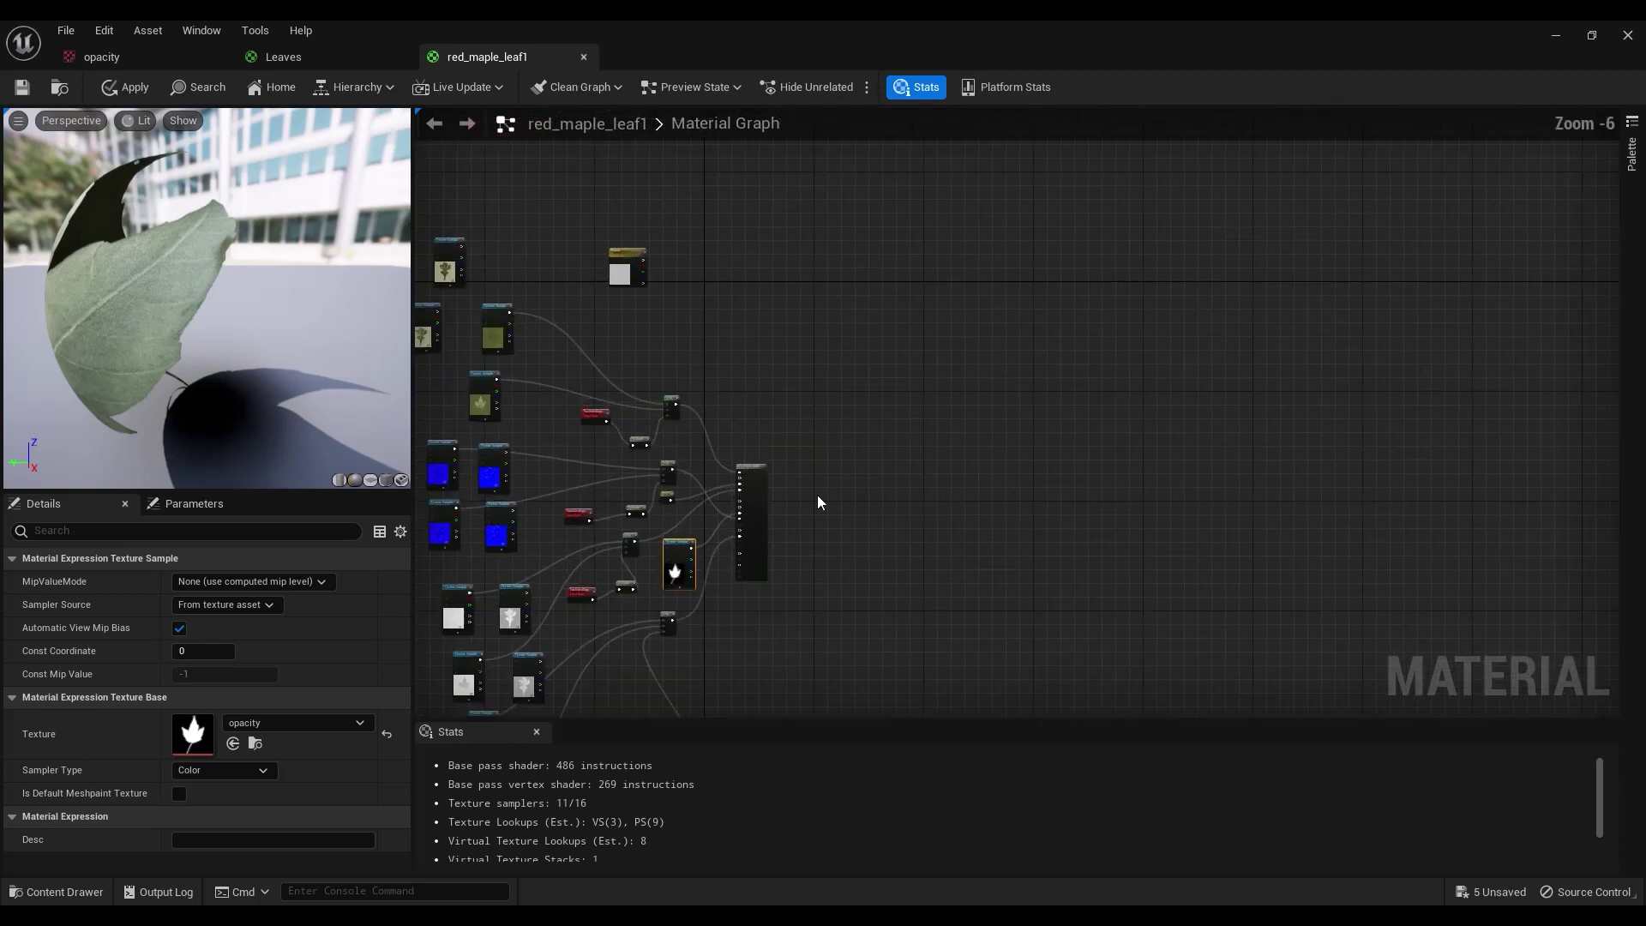
# Step: Review the red_maple_leaf1 material's Masked blend mode and Two Sided Foliage shading settings
pyautogui.click(673, 452)
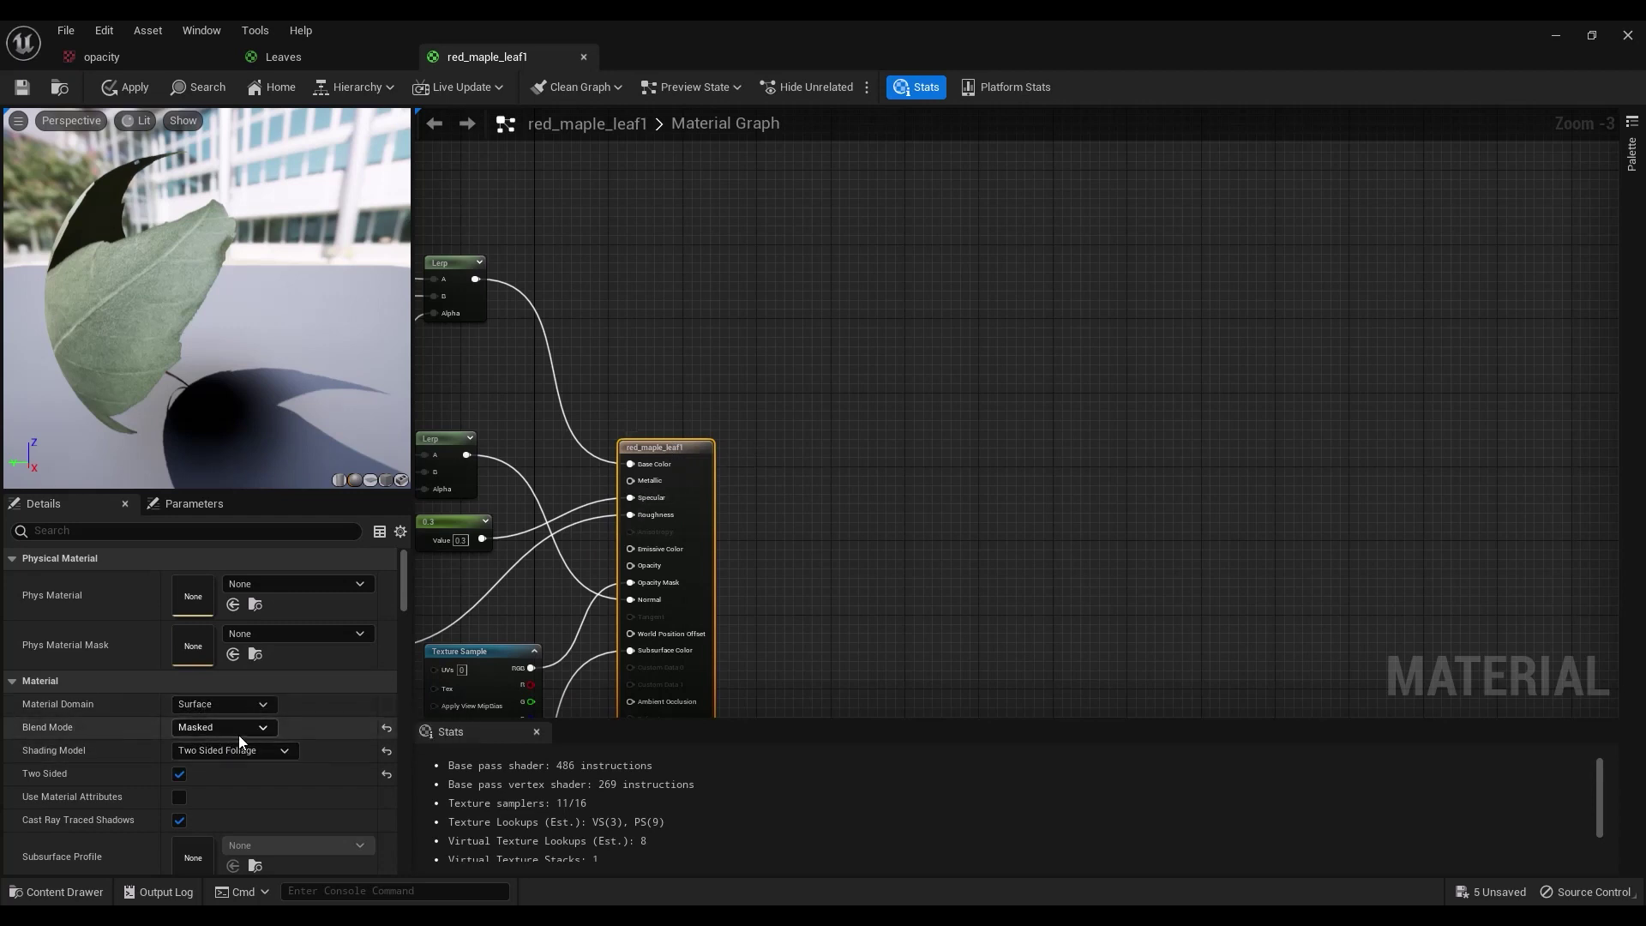
pyautogui.scroll(-3, 259, 760)
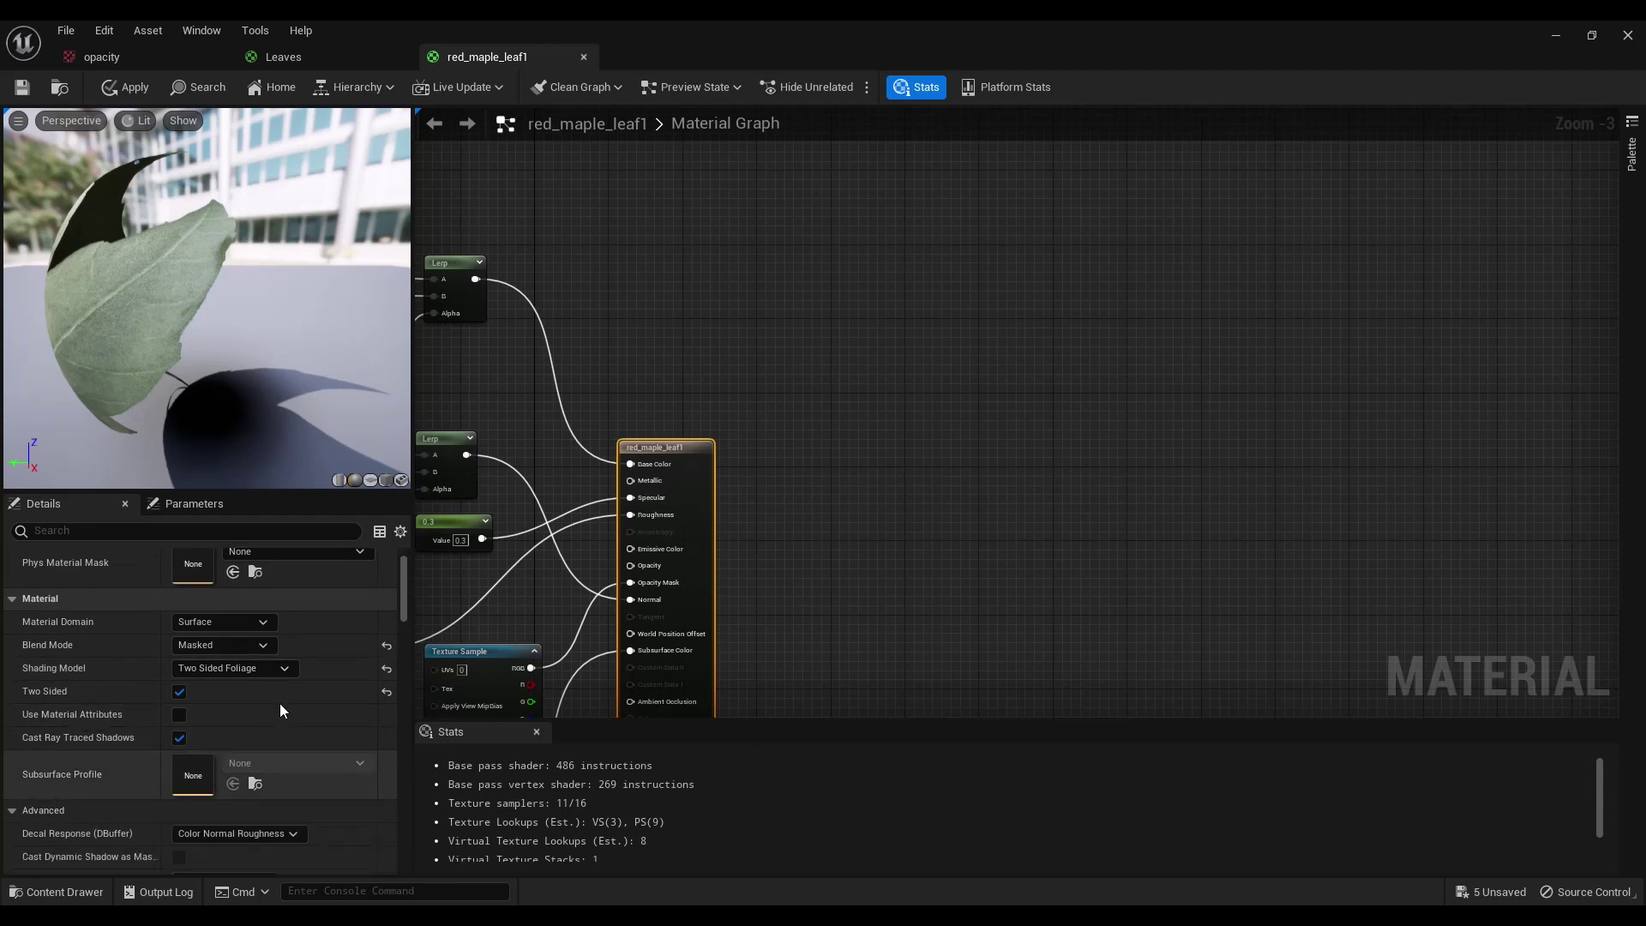
pyautogui.scroll(-2, 240, 711)
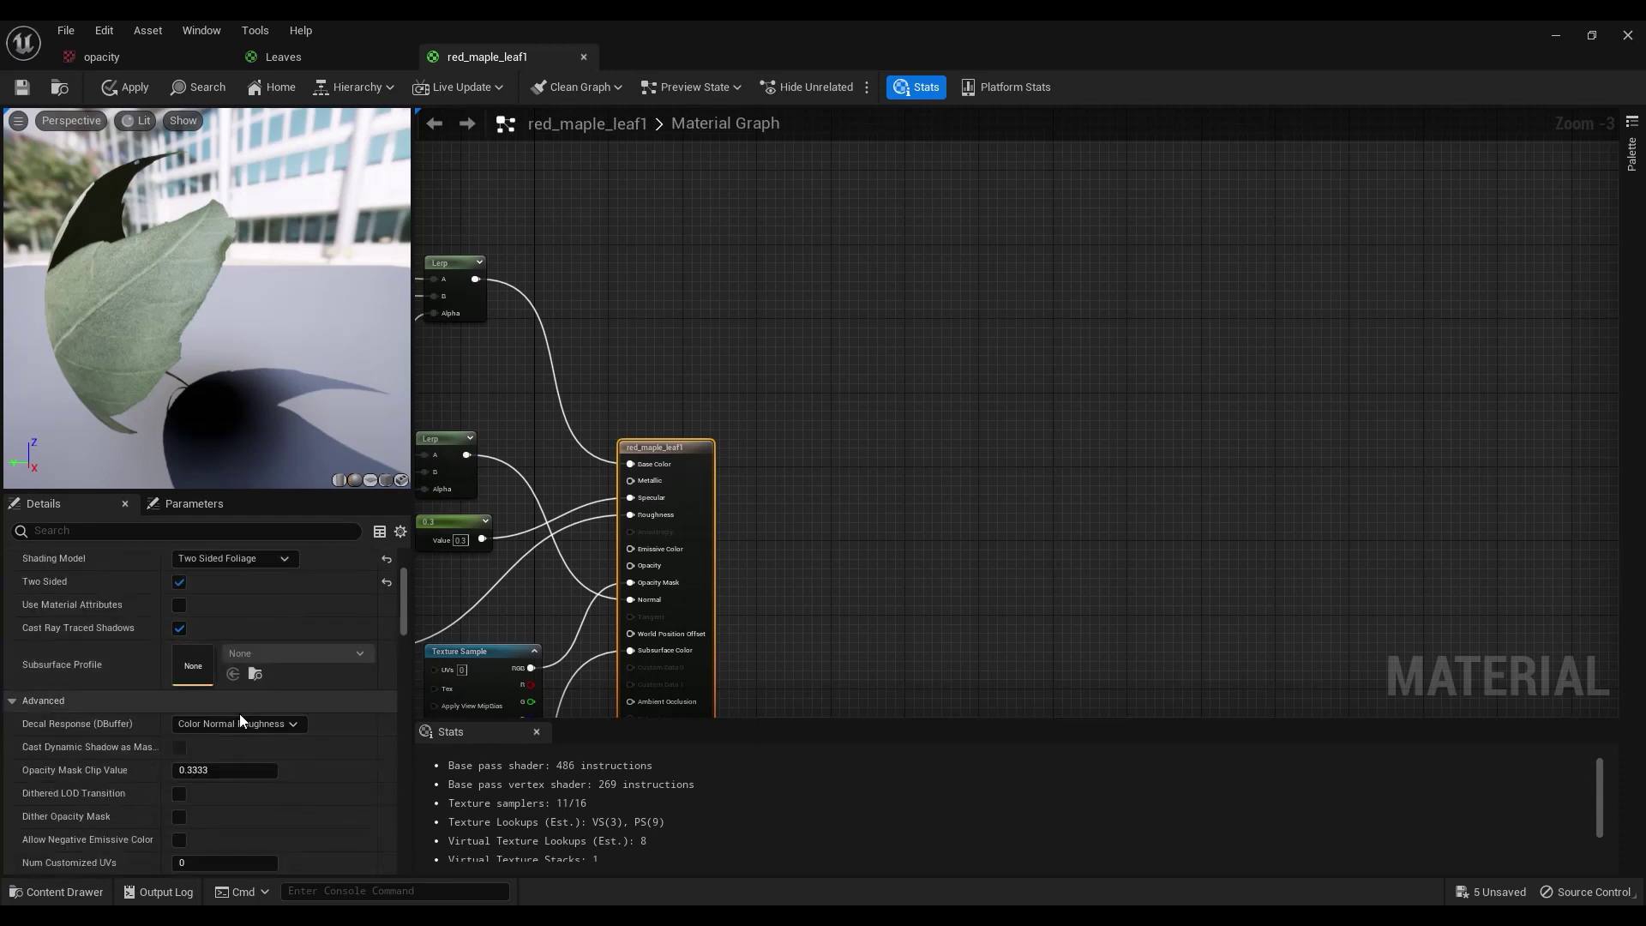
pyautogui.scroll(5, 239, 715)
pyautogui.scroll(-5, 819, 493)
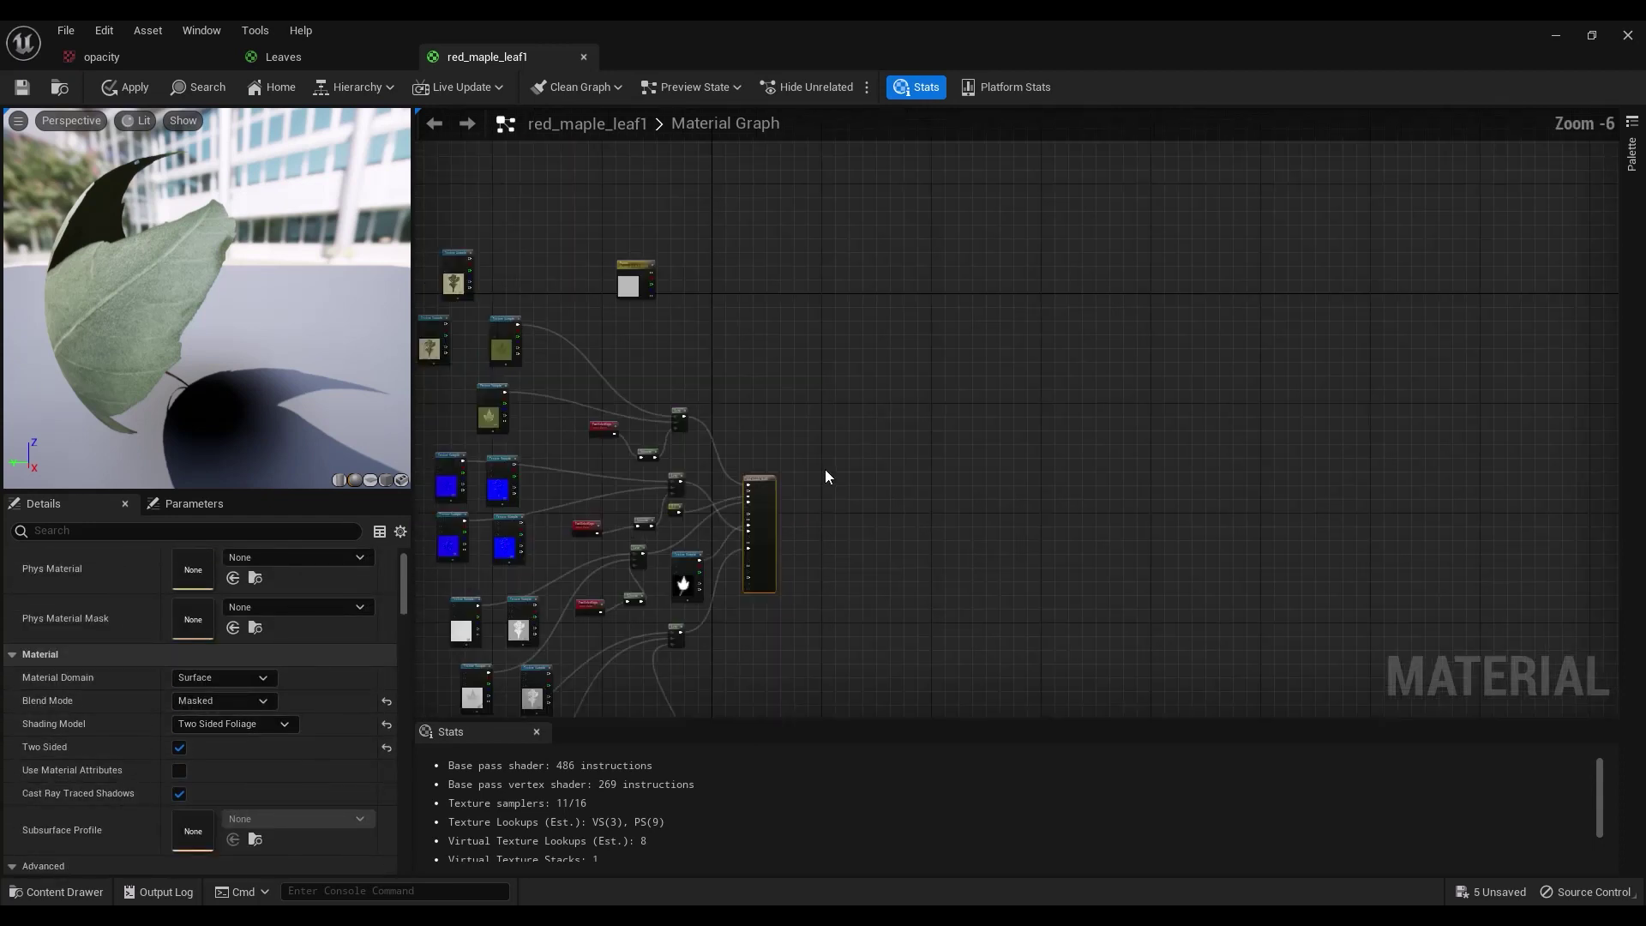
pyautogui.scroll(5, 854, 467)
pyautogui.scroll(-2, 823, 463)
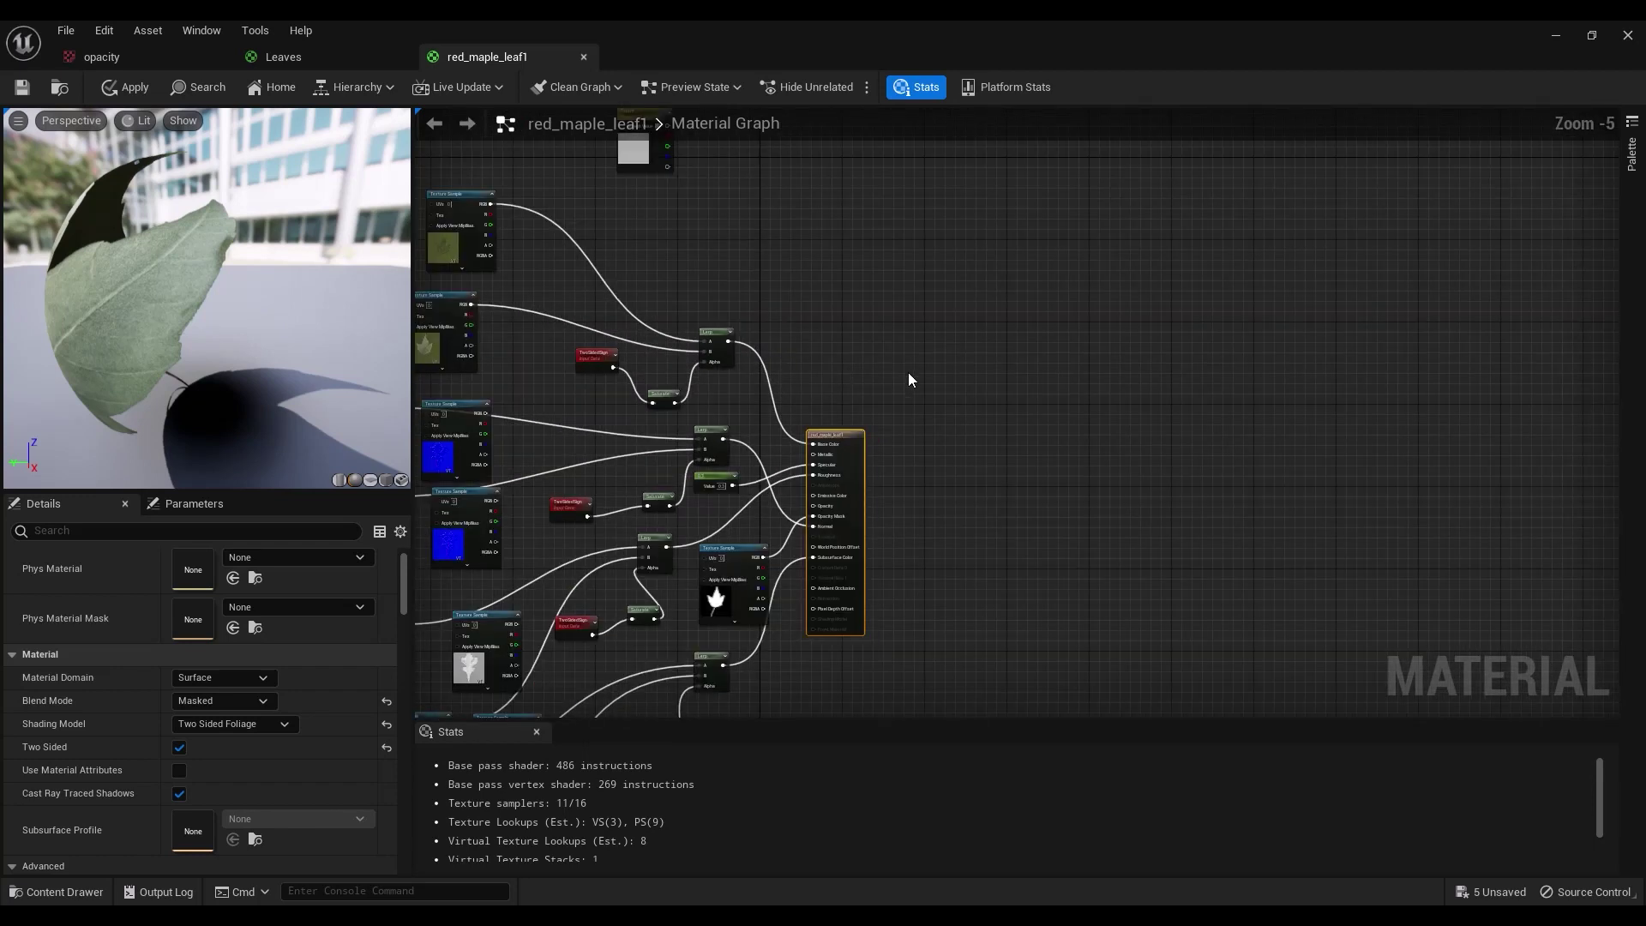
# Step: Inspect the material graph's output node and texture samples, and orbit the leaf preview
pyautogui.moveTo(908, 374); pyautogui.dragTo(831, 353, button='right')
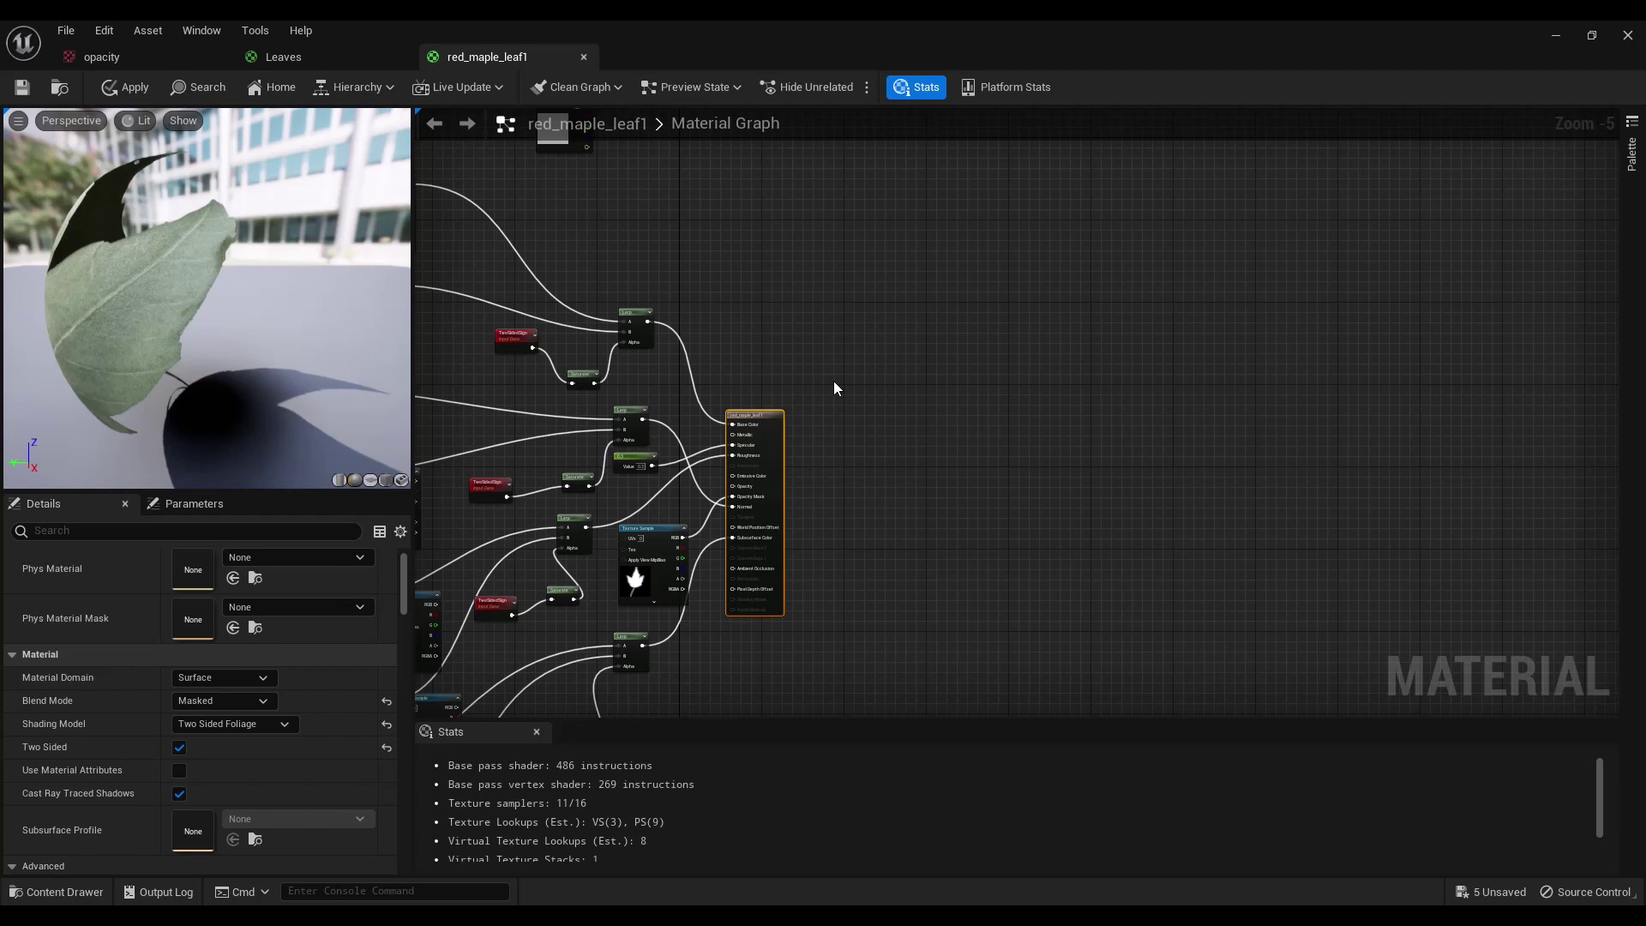
pyautogui.scroll(1, 775, 343)
pyautogui.moveTo(776, 343); pyautogui.dragTo(853, 357, button='right')
pyautogui.scroll(-1, 1000, 350)
pyautogui.scroll(-1, 952, 301)
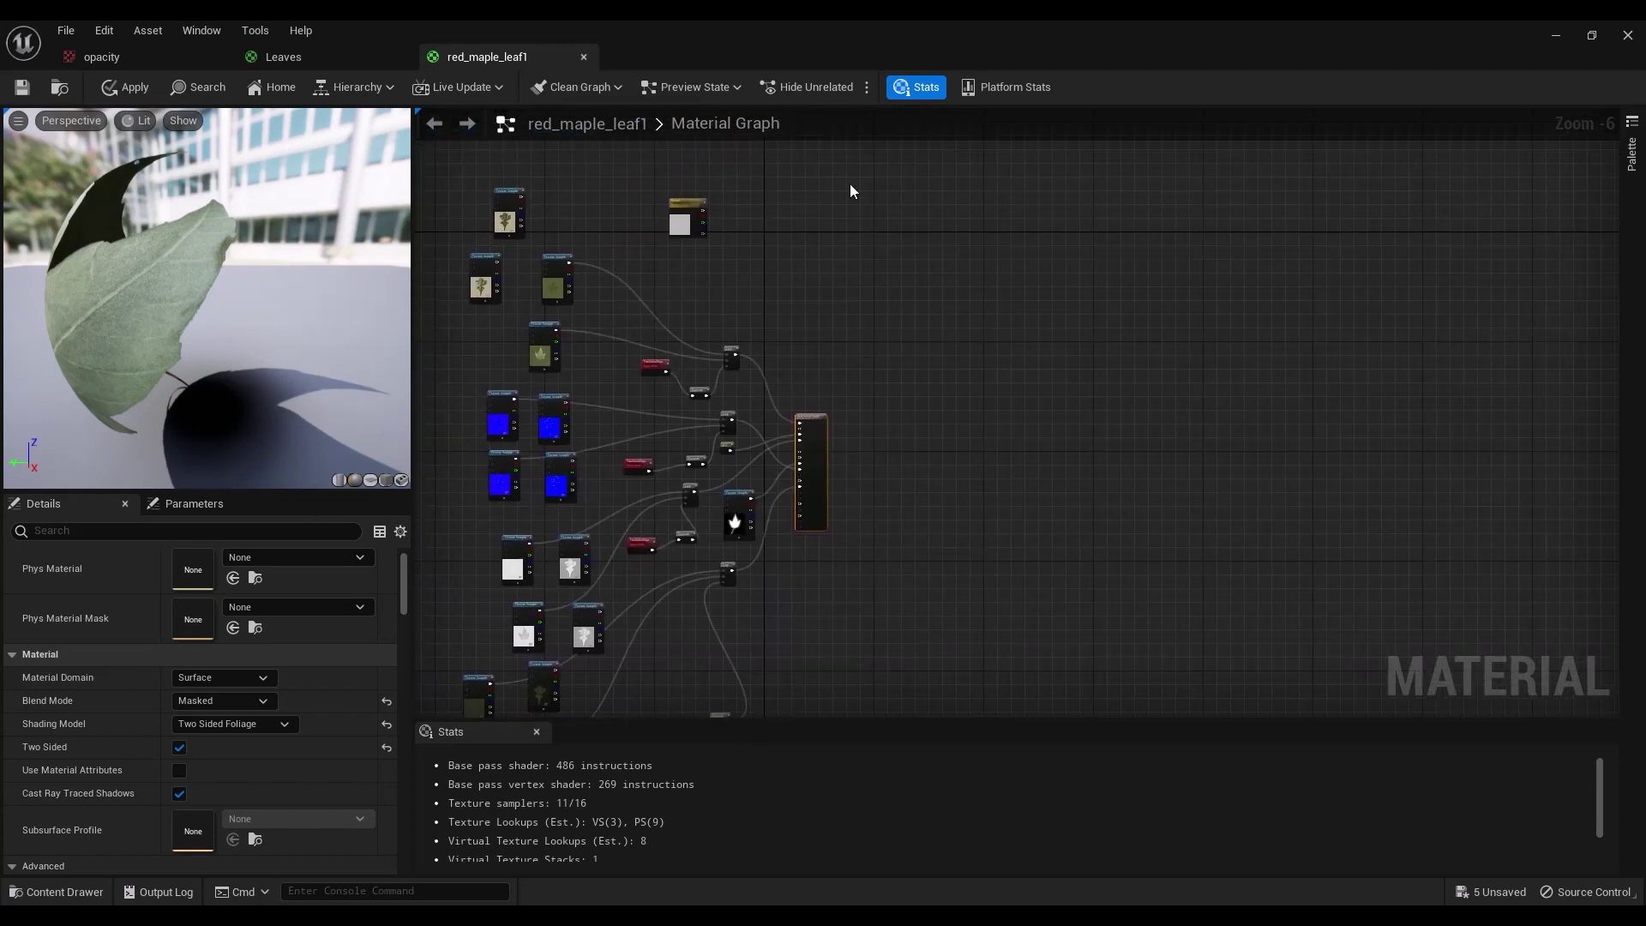
pyautogui.scroll(2, 784, 383)
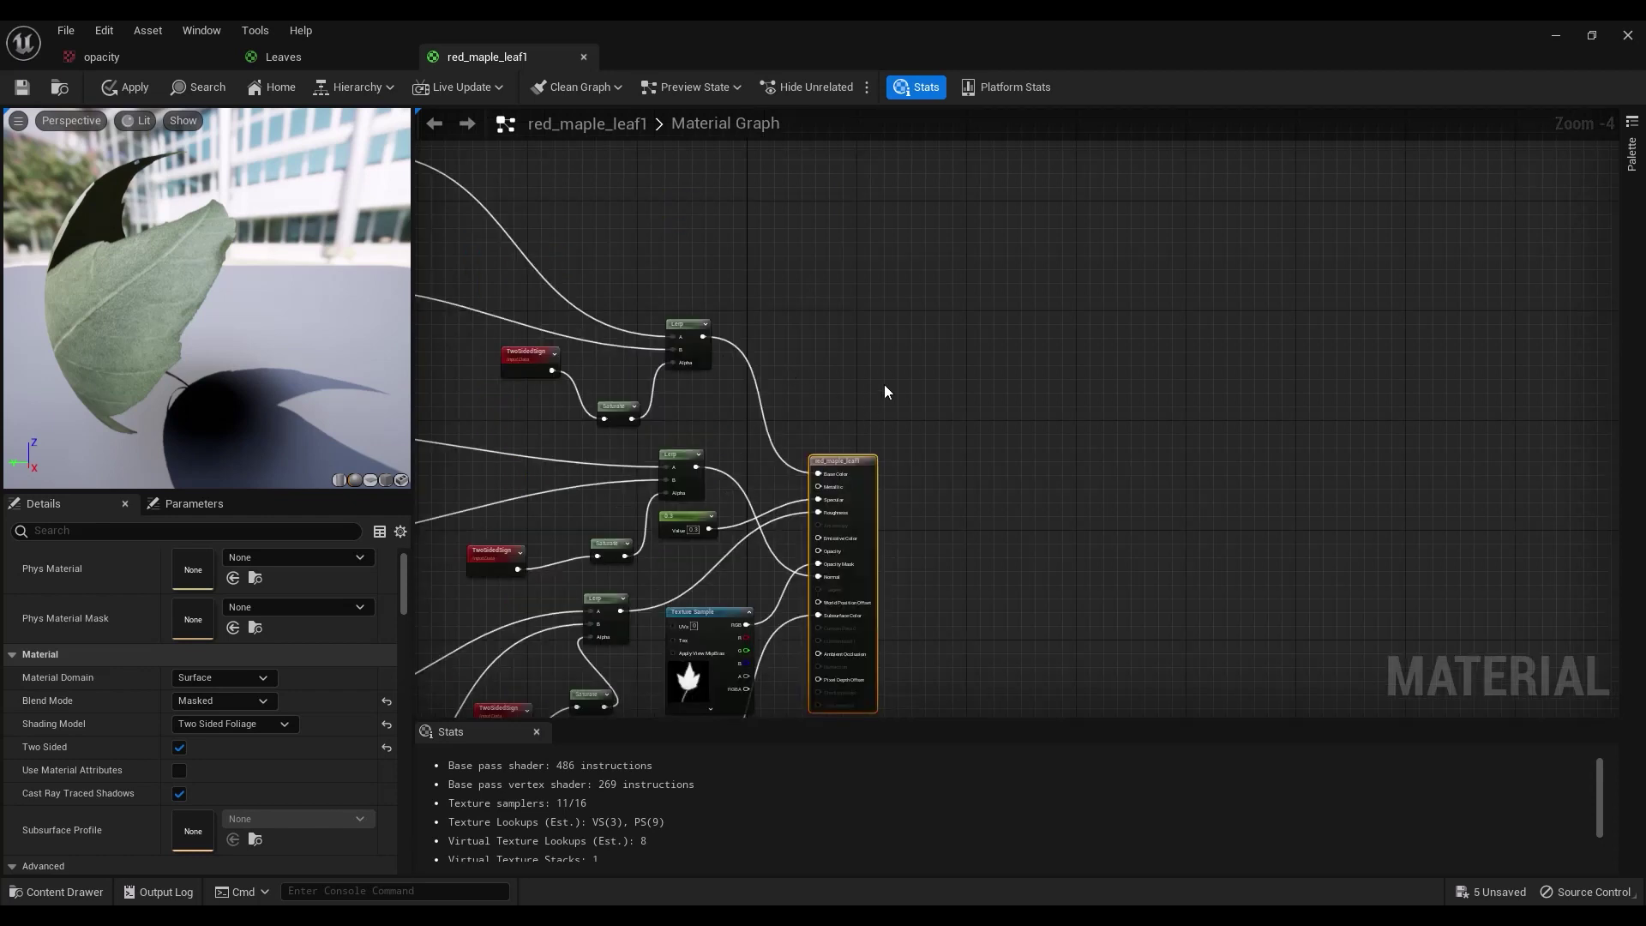
pyautogui.moveTo(163, 279); pyautogui.dragTo(283, 291)
# Step: Close red_maple_leaf1 without saving, then close the Leaves material and opacity texture tabs
pyautogui.hotkey('ctrl', 'space')
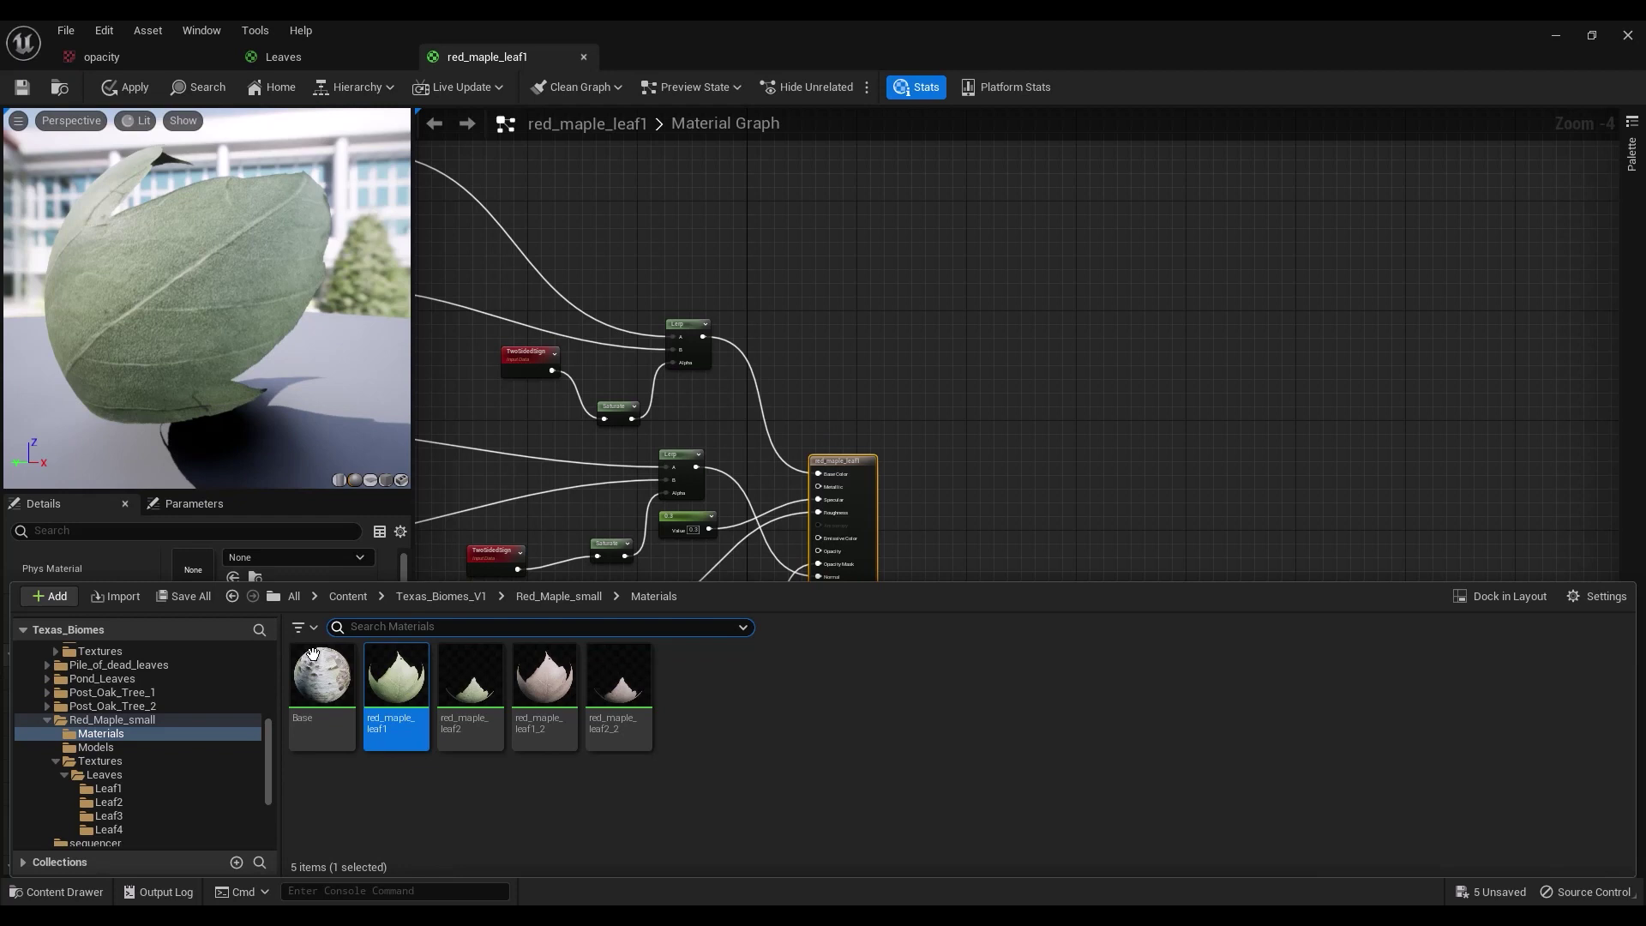
pyautogui.hotkey('ctrl', 'space')
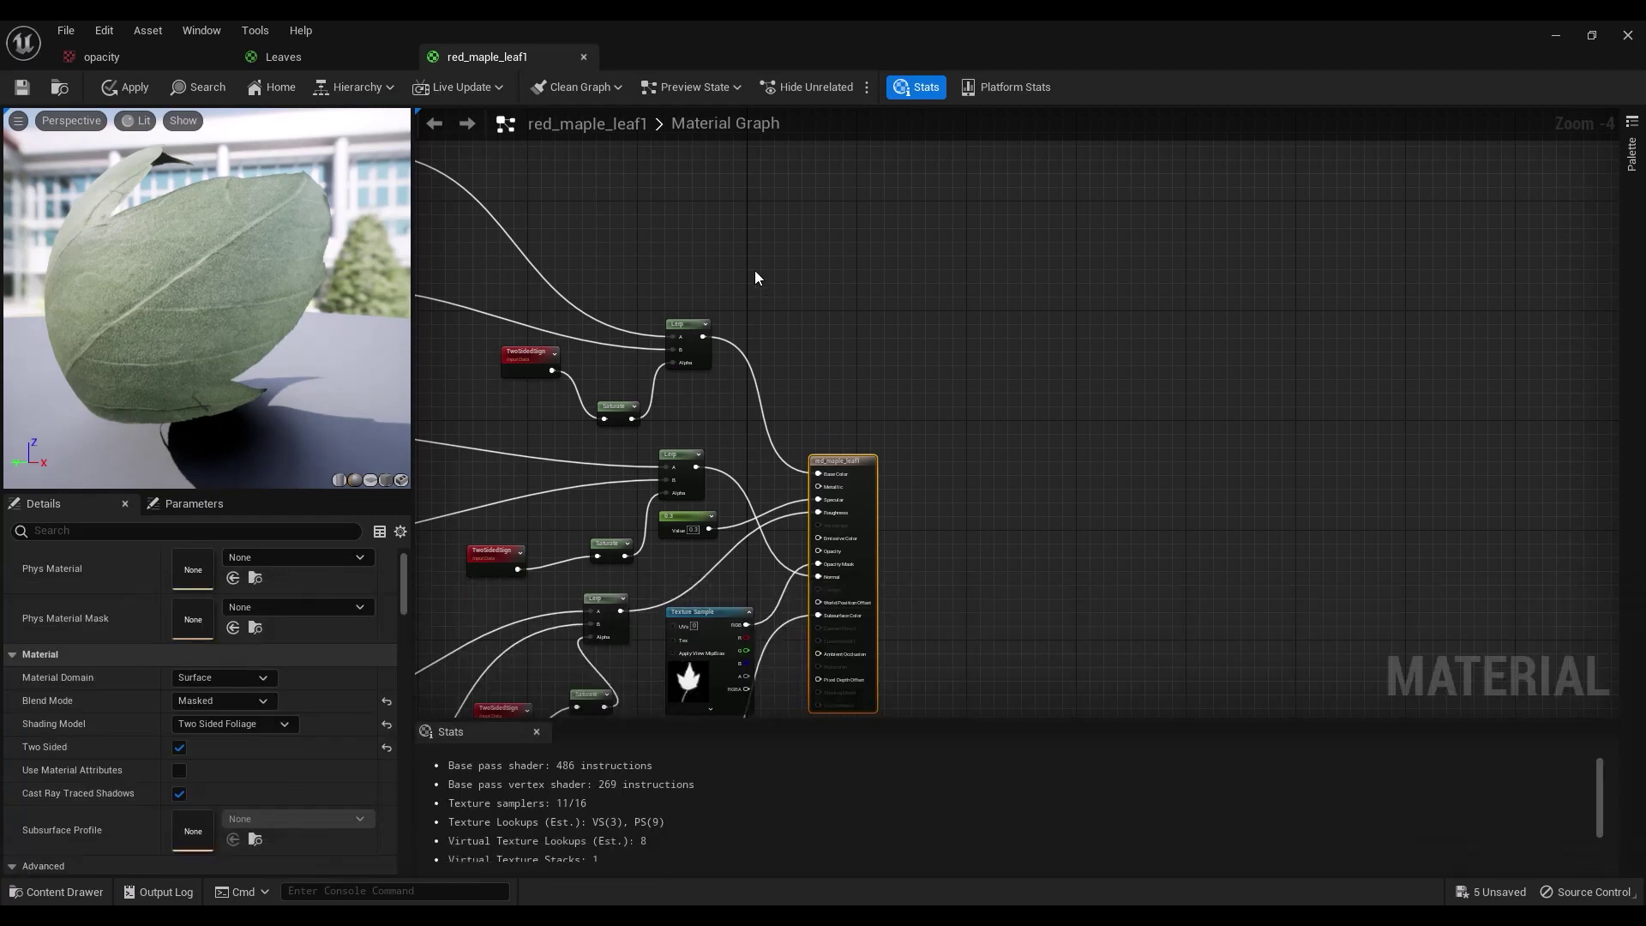
pyautogui.click(583, 58)
pyautogui.click(956, 515)
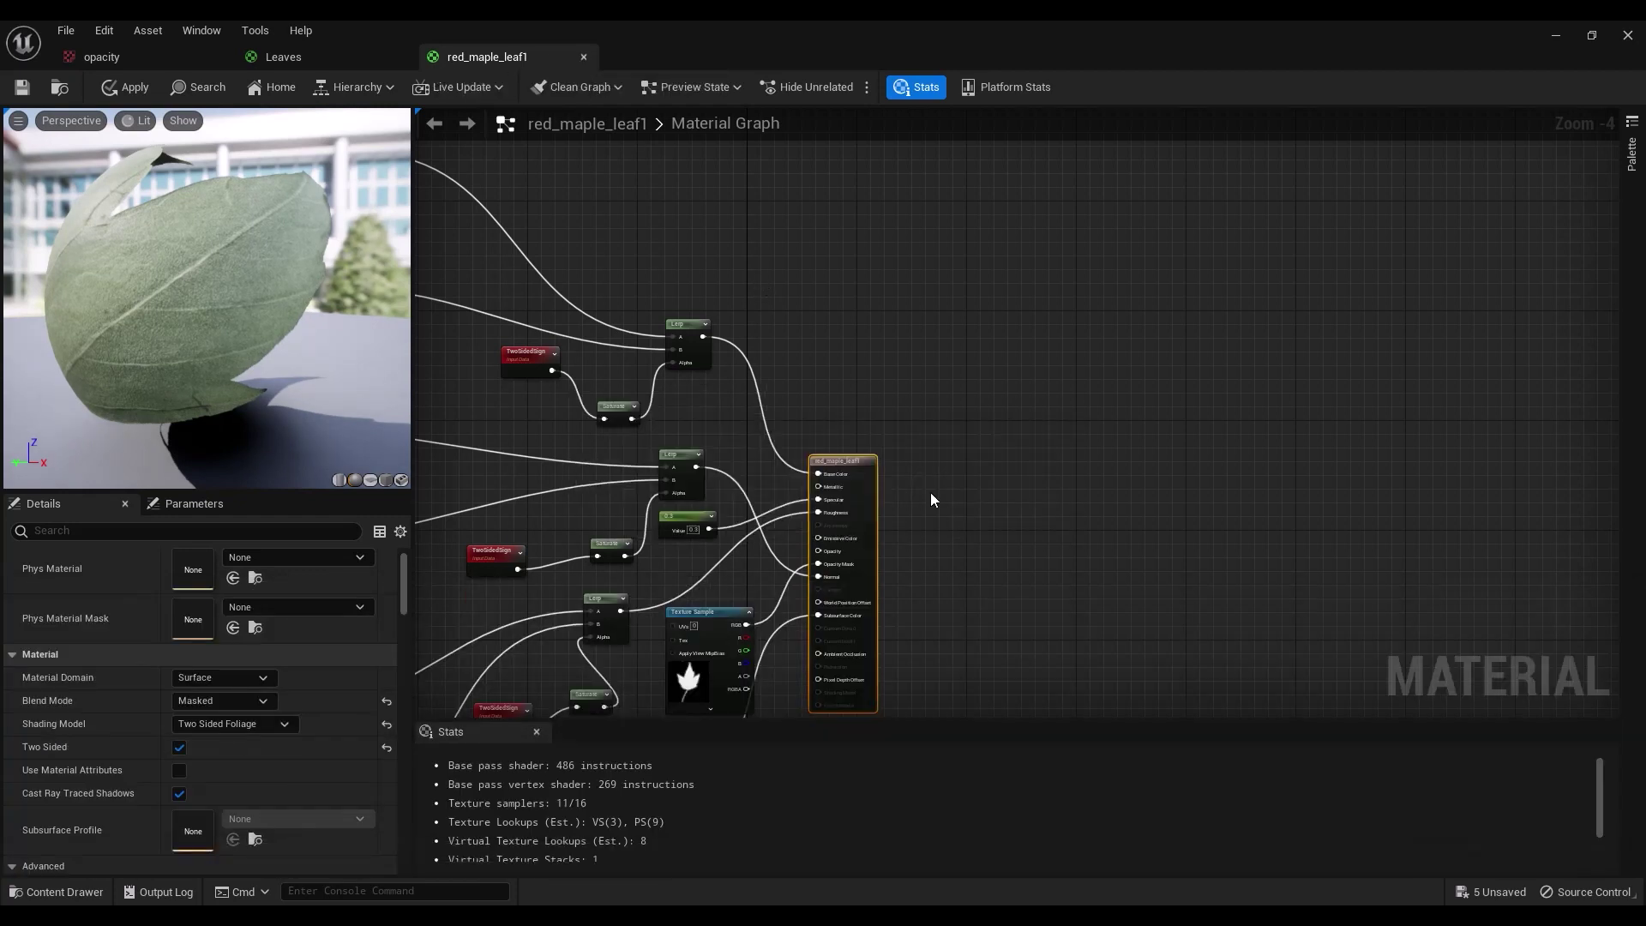
pyautogui.click(401, 57)
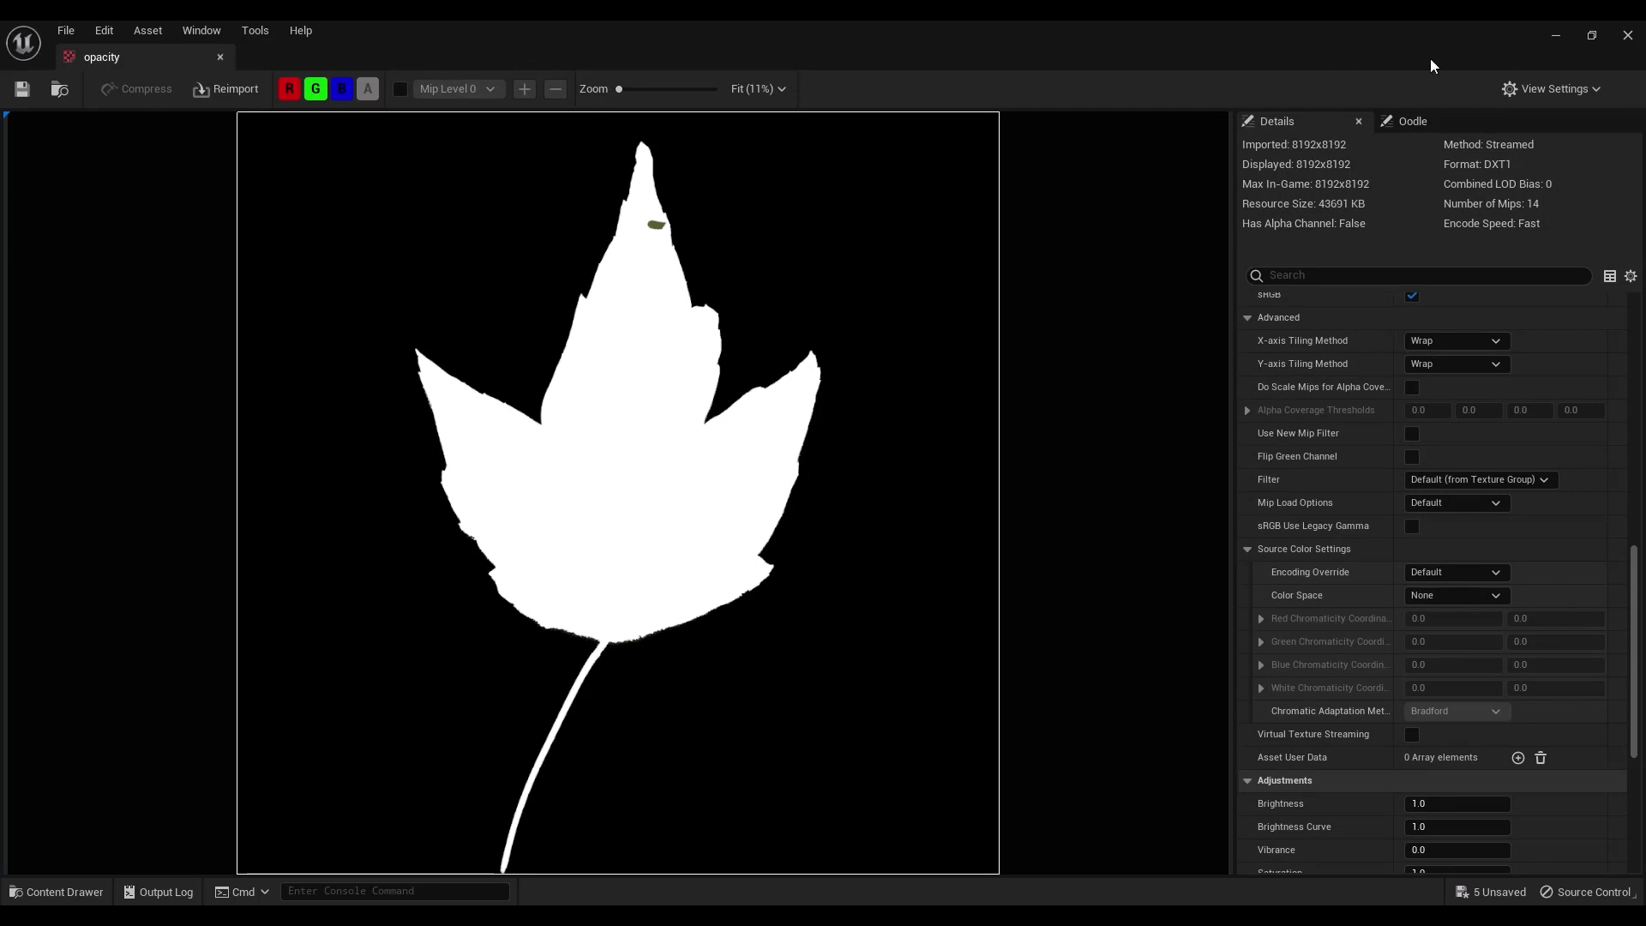
pyautogui.click(1628, 35)
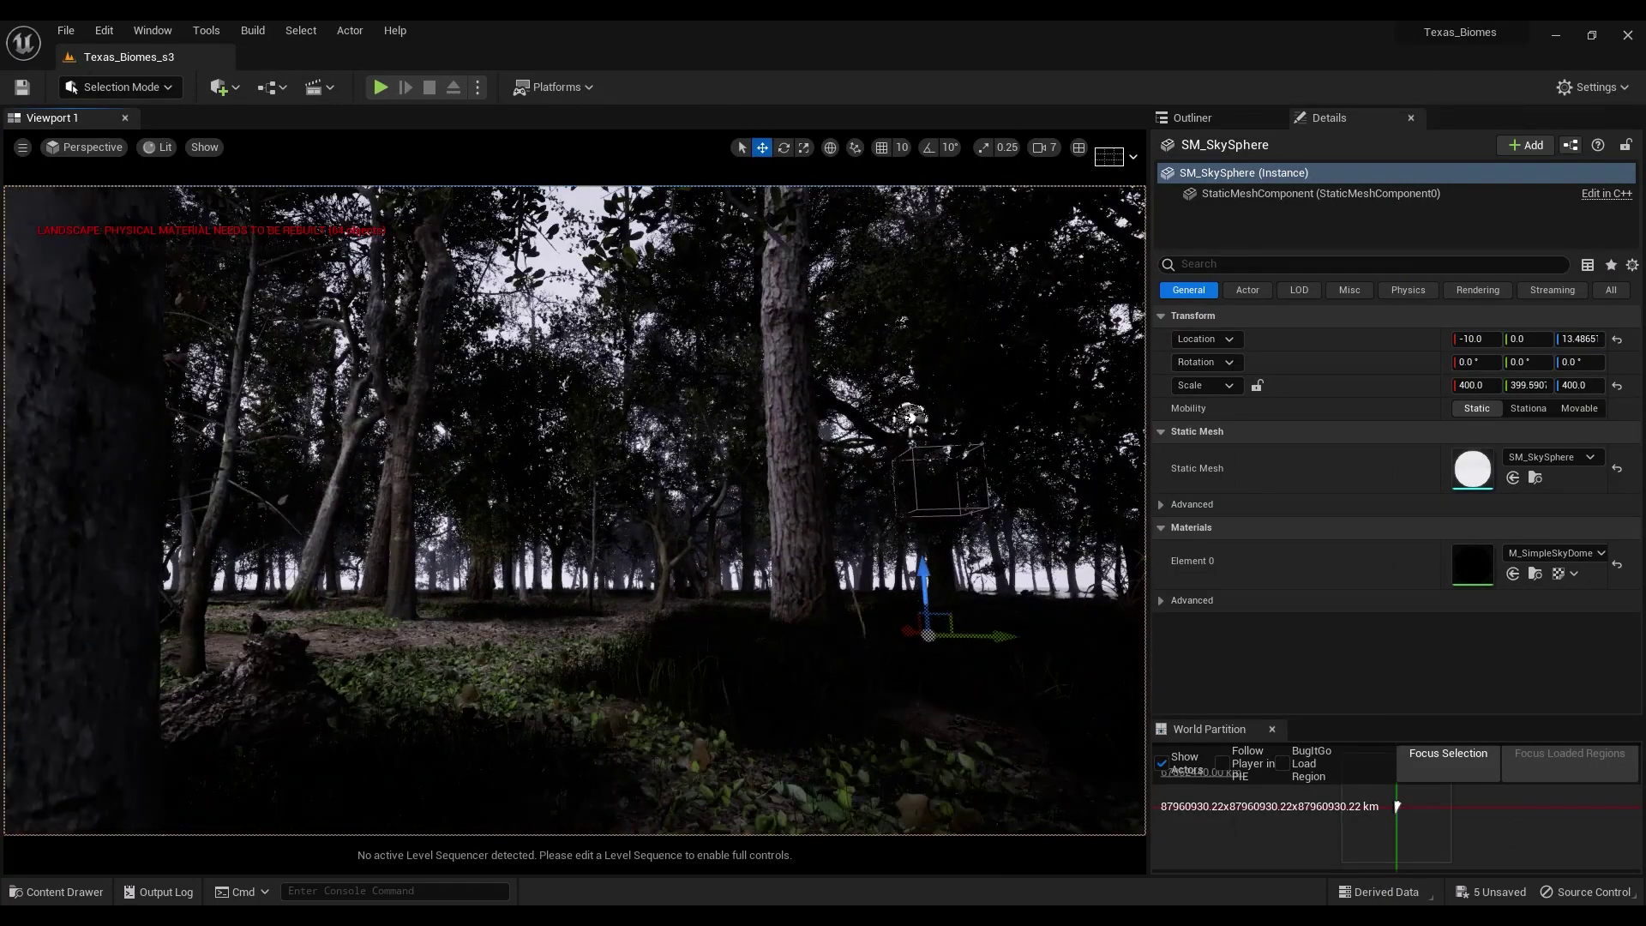
pyautogui.press('Down')
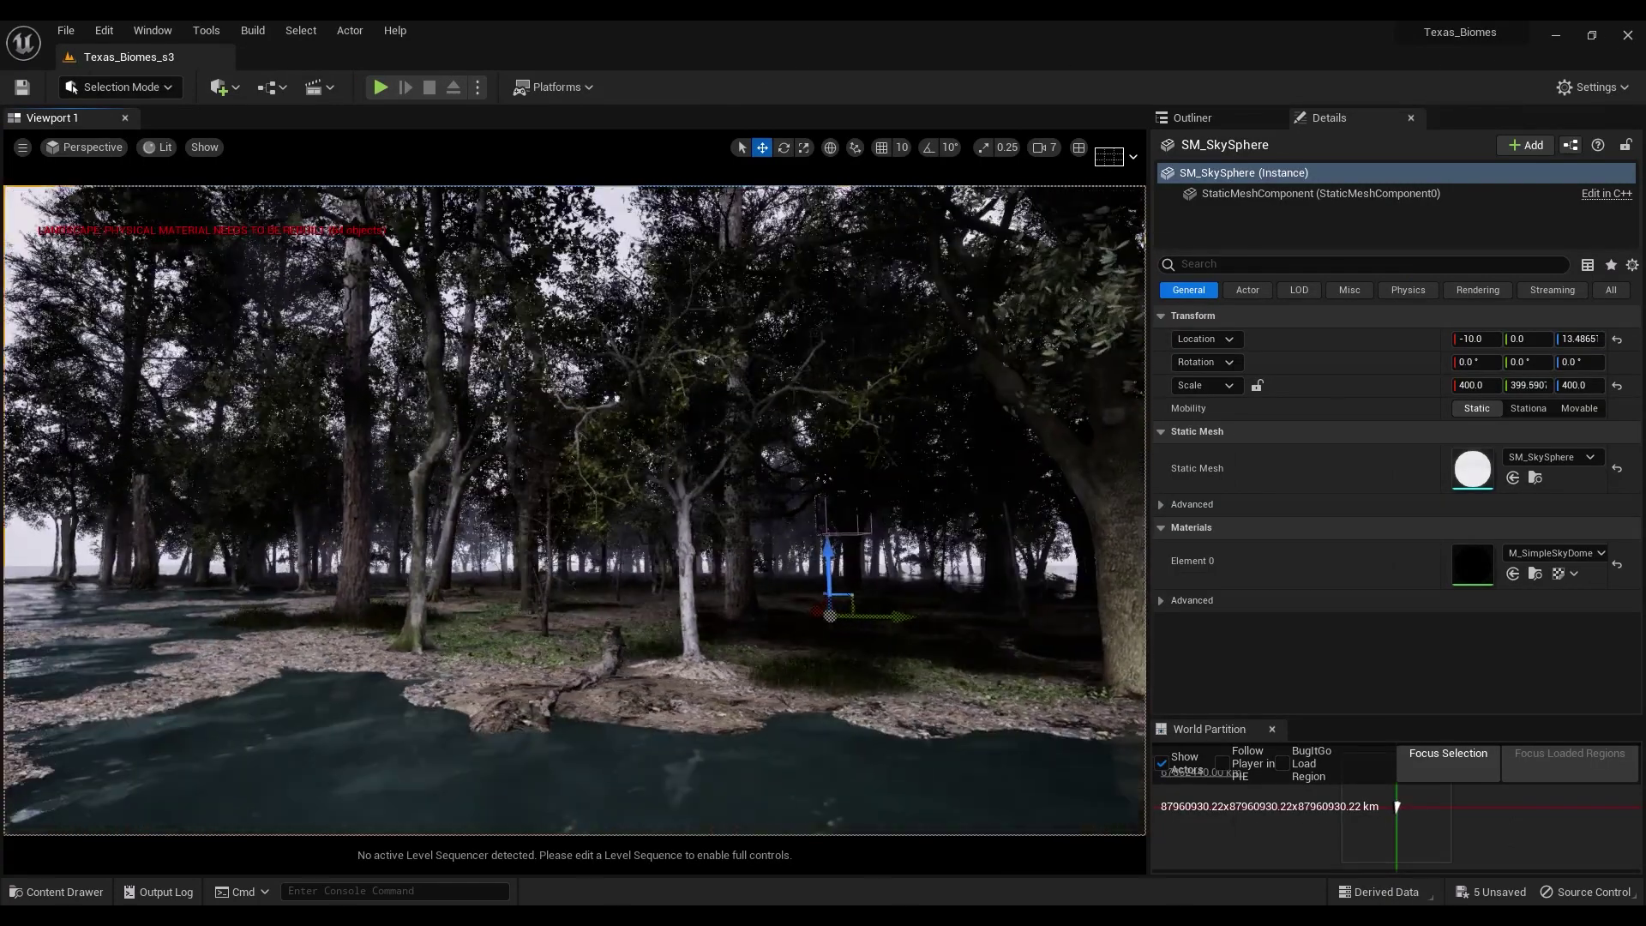
pyautogui.press('Up')
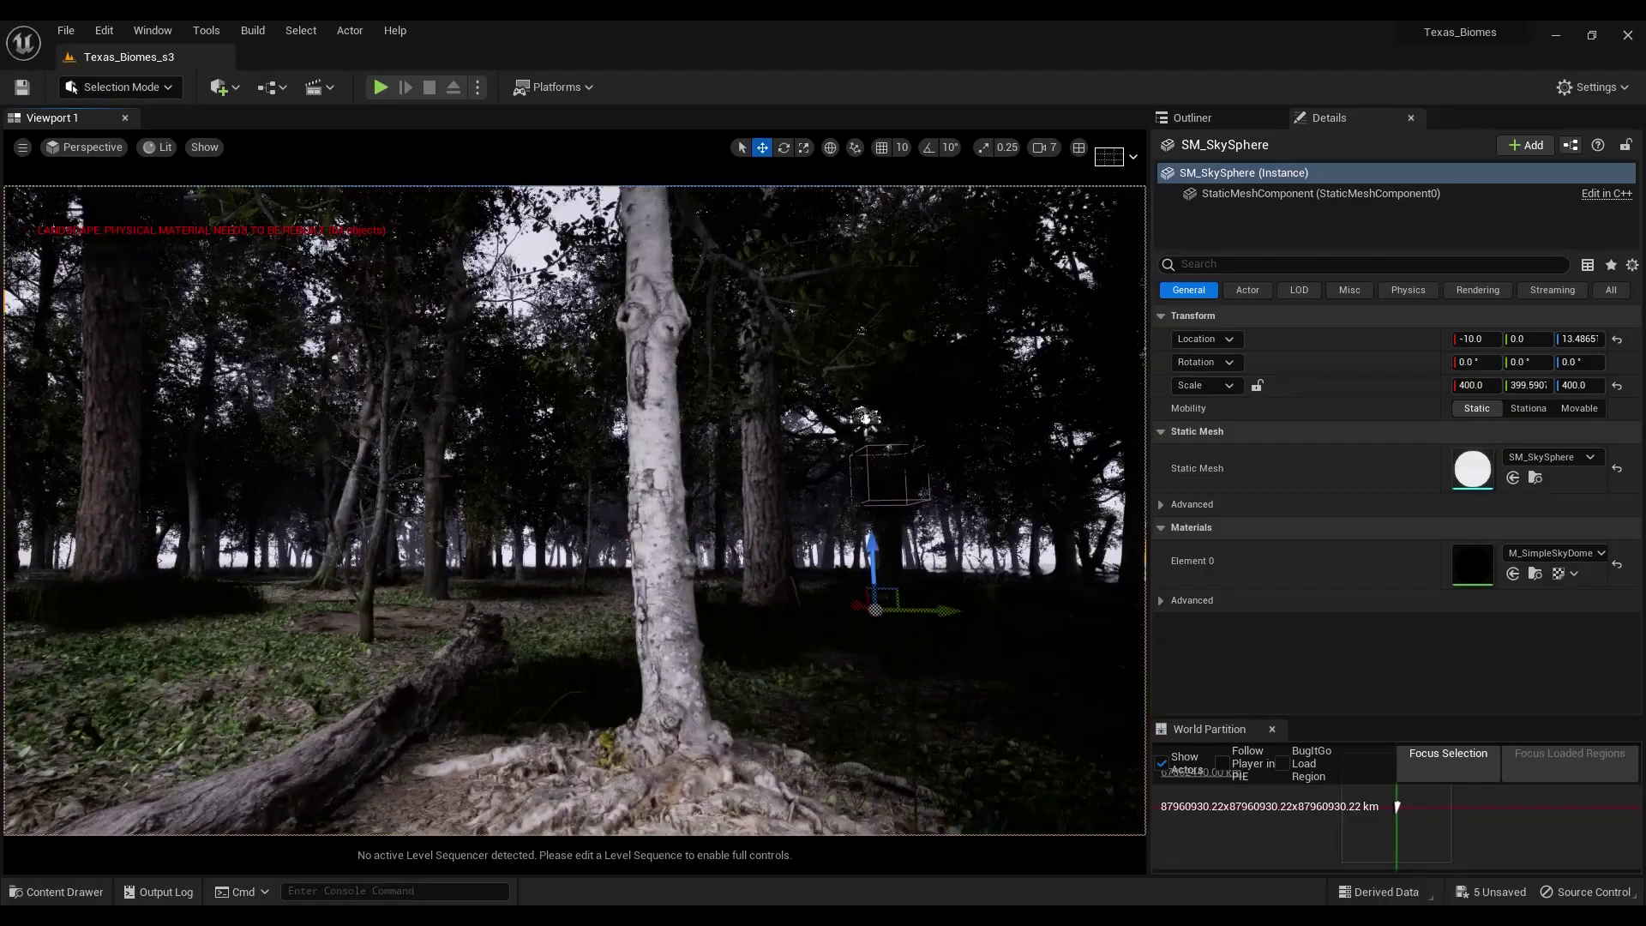
pyautogui.press('Up')
pyautogui.press('Up')
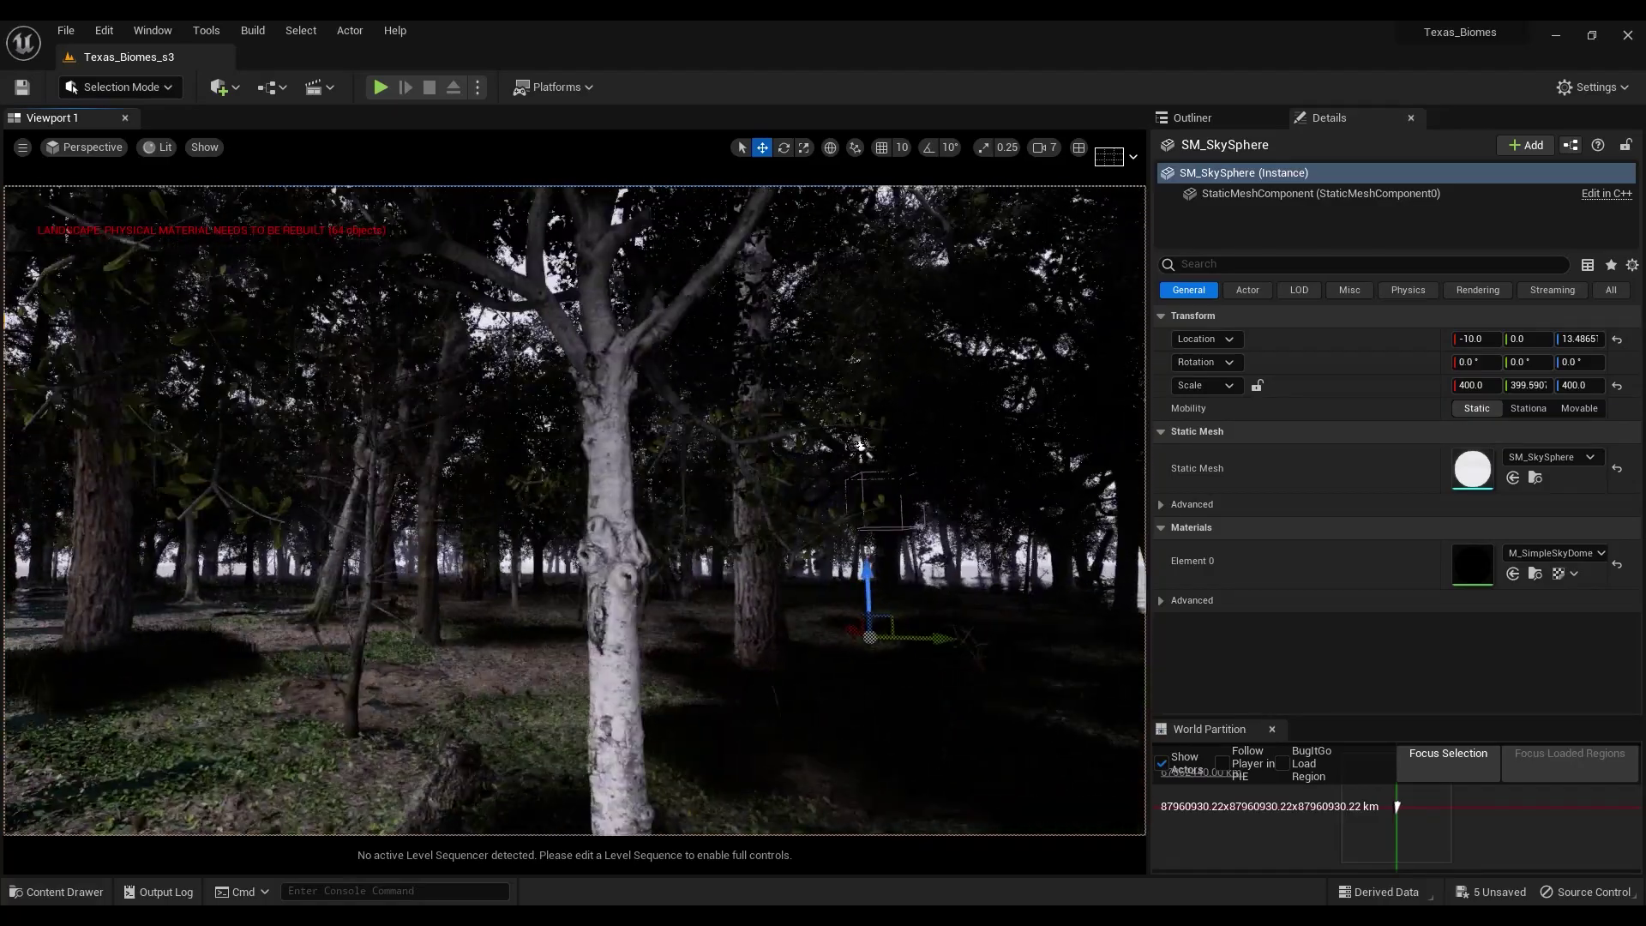
pyautogui.press('Up')
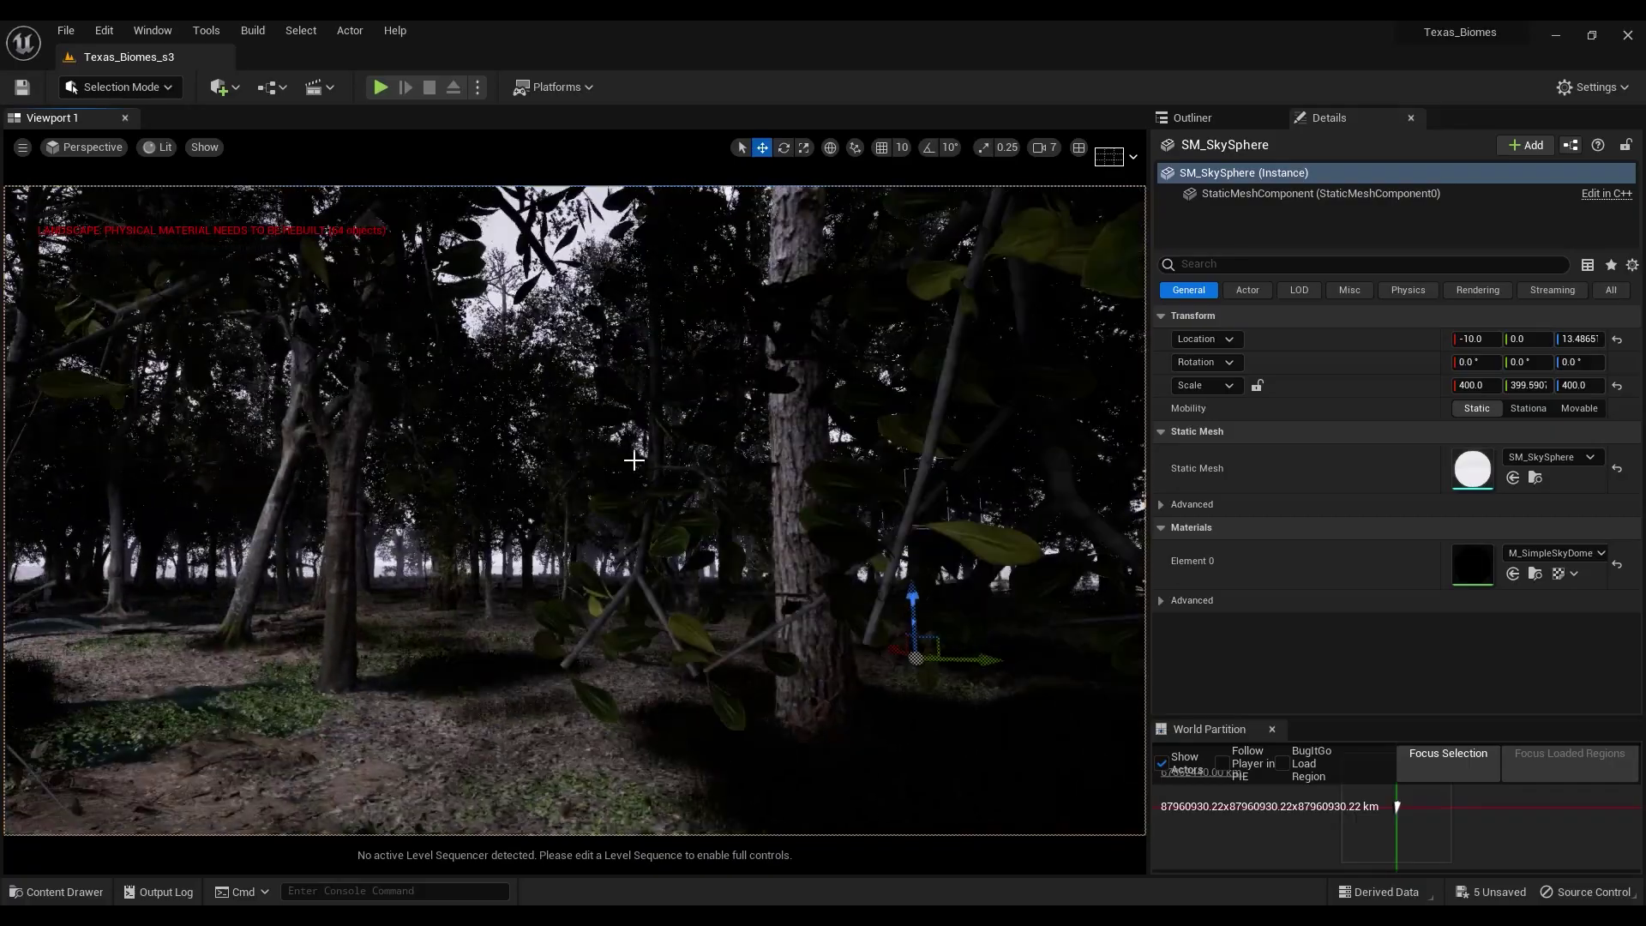
pyautogui.press('Up')
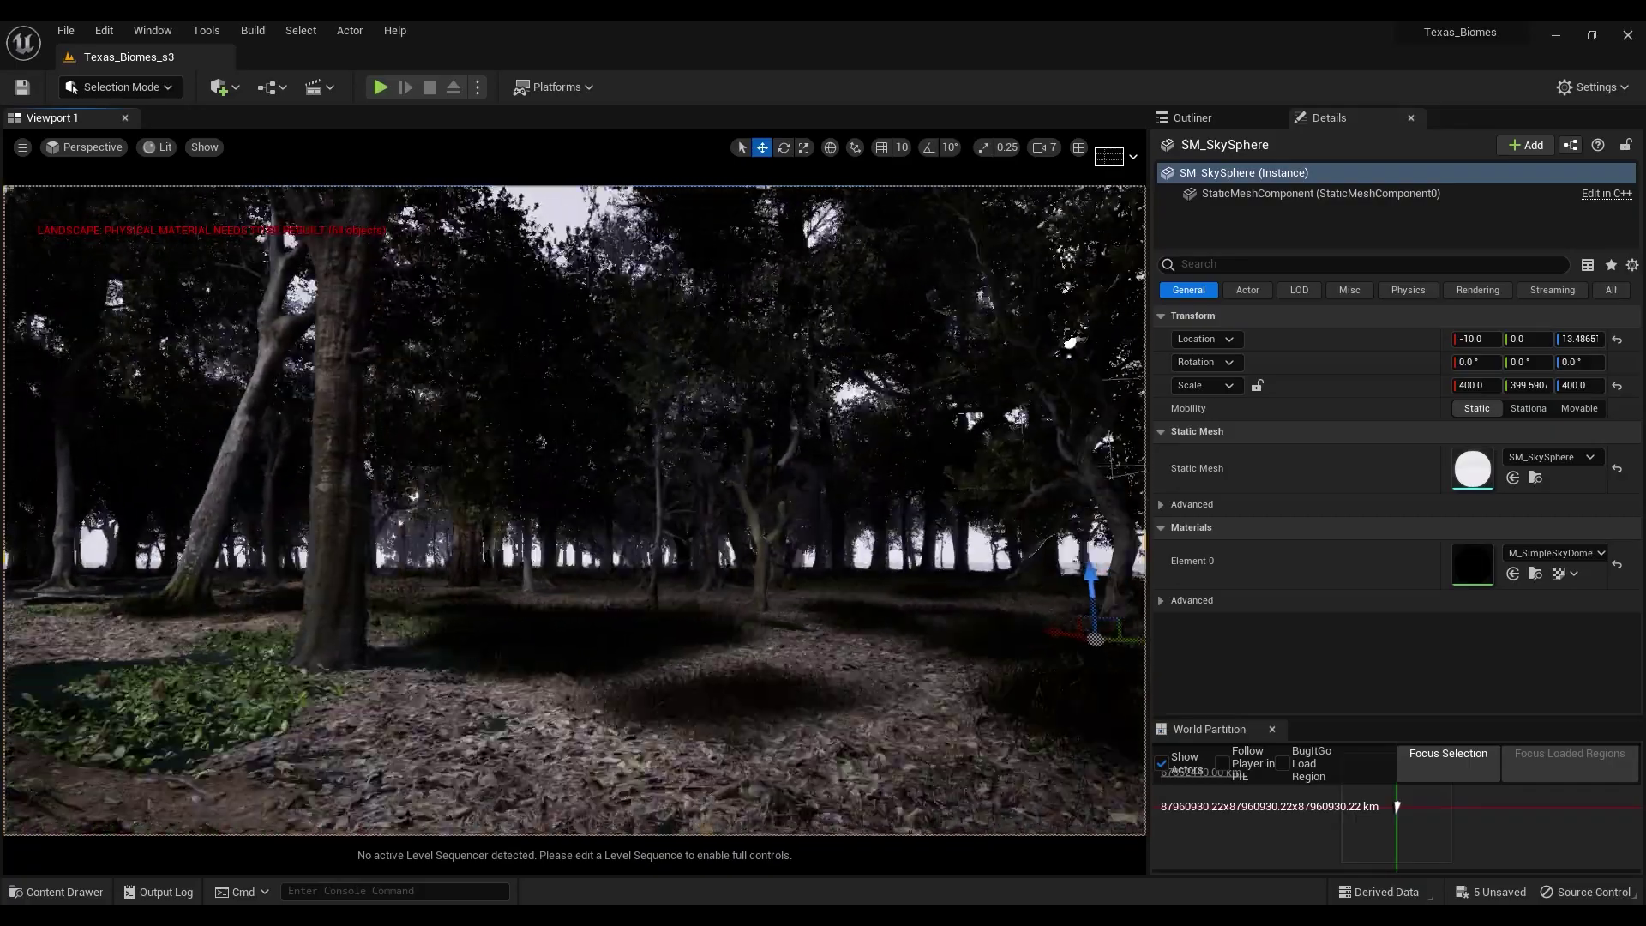
pyautogui.press('Left')
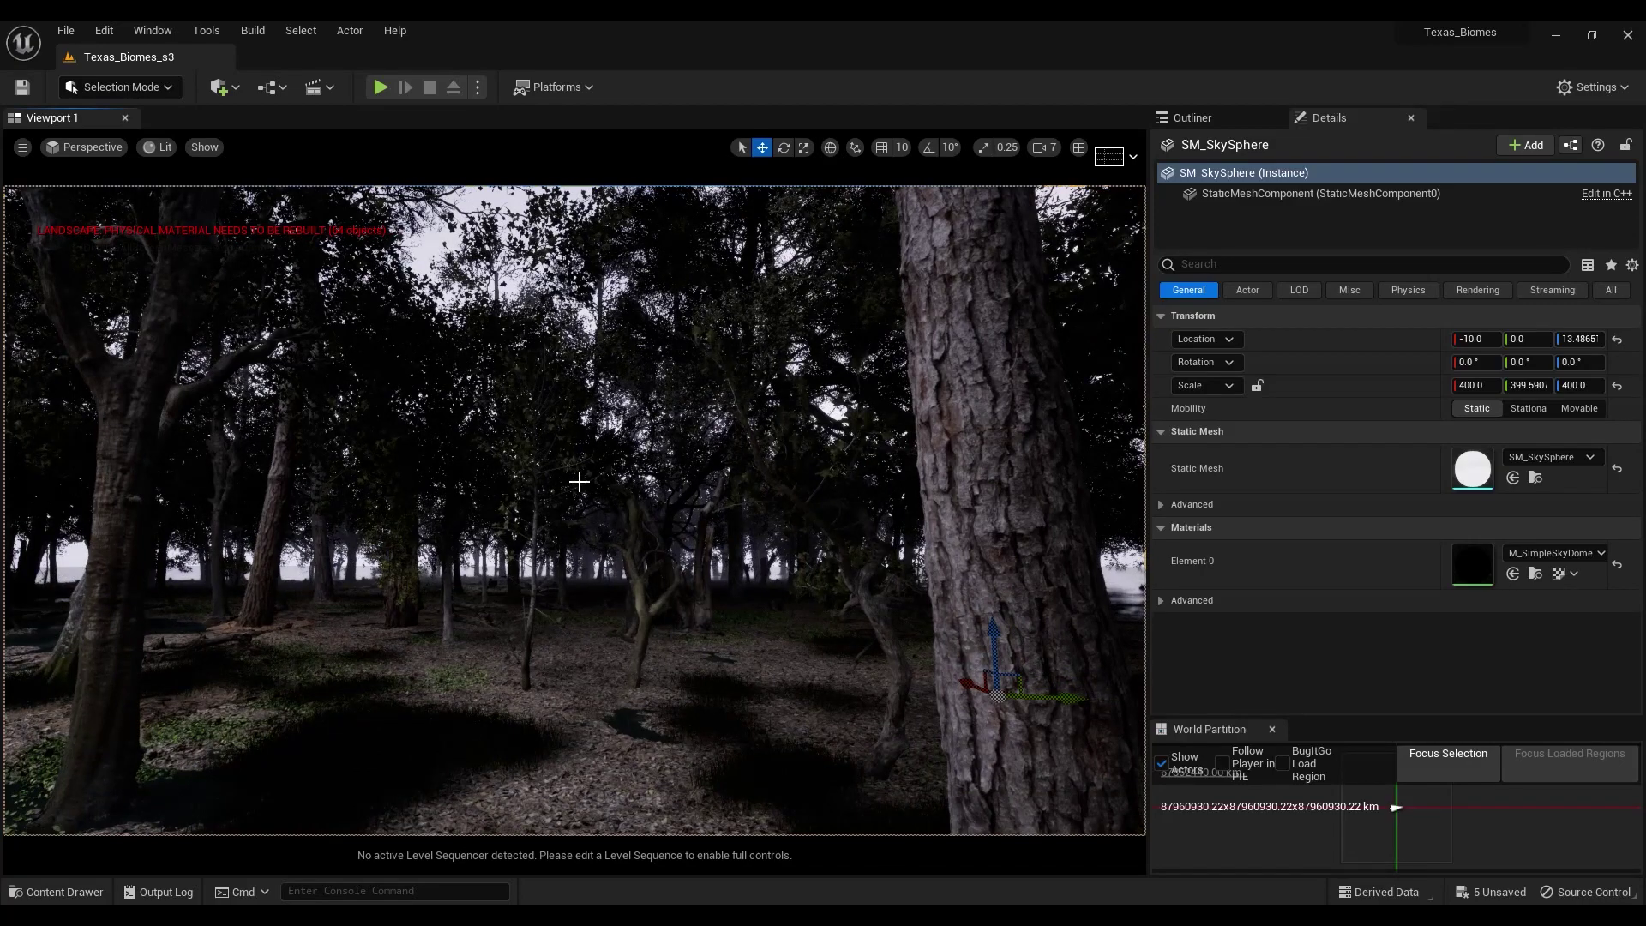
pyautogui.moveTo(530, 445); pyautogui.dragTo(541, 439, button='right')
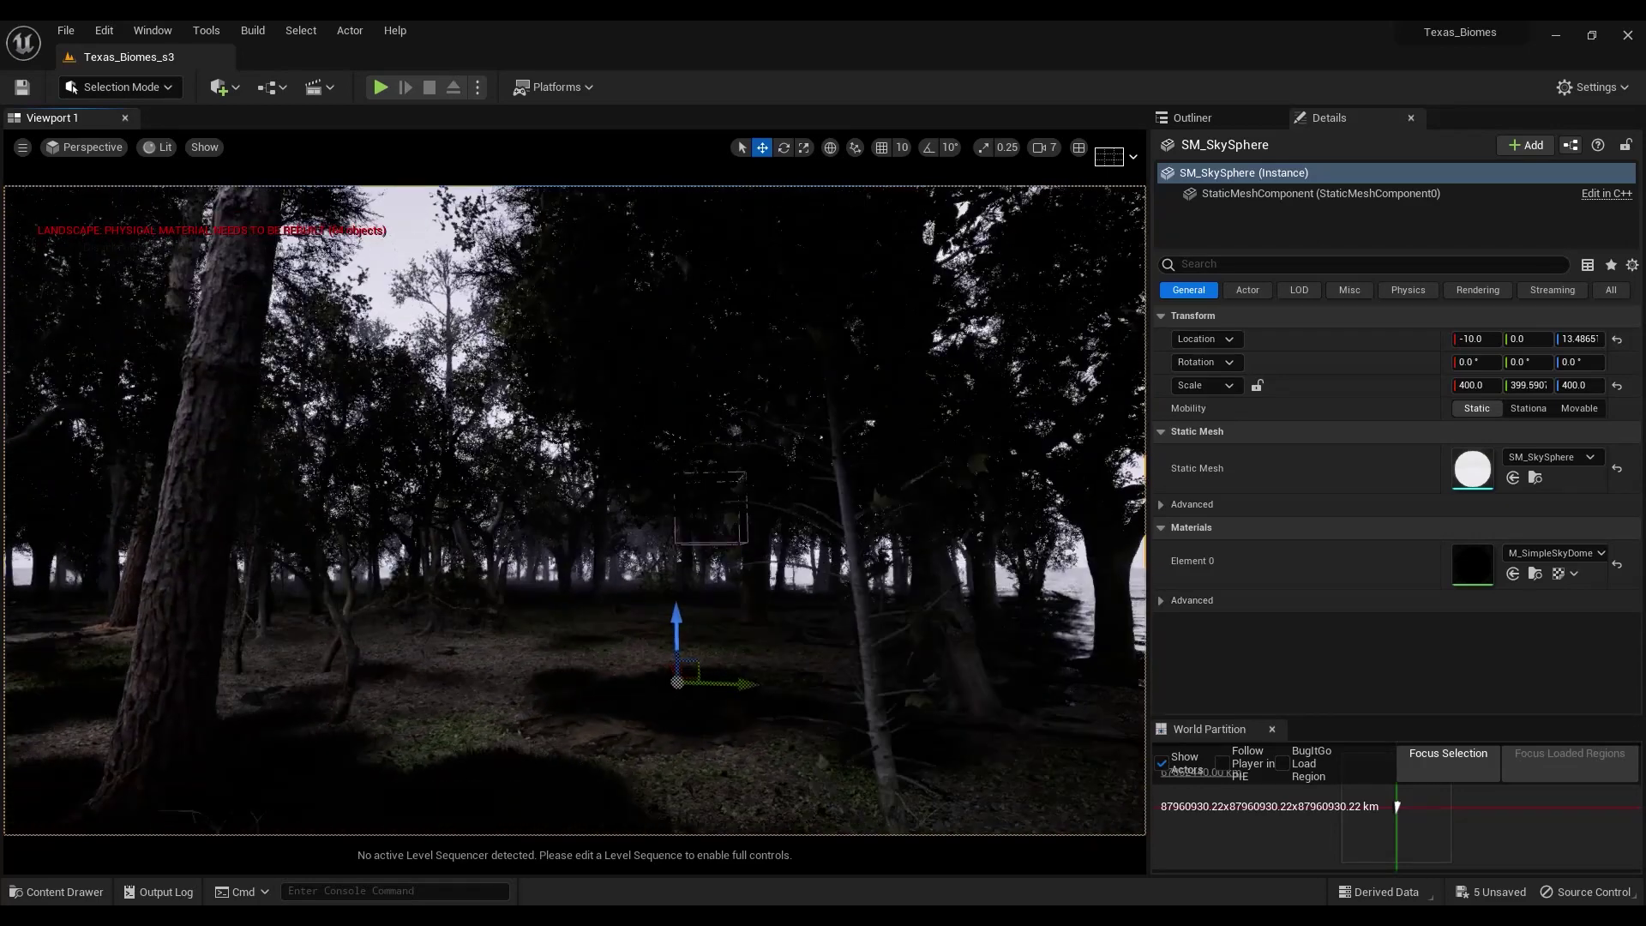